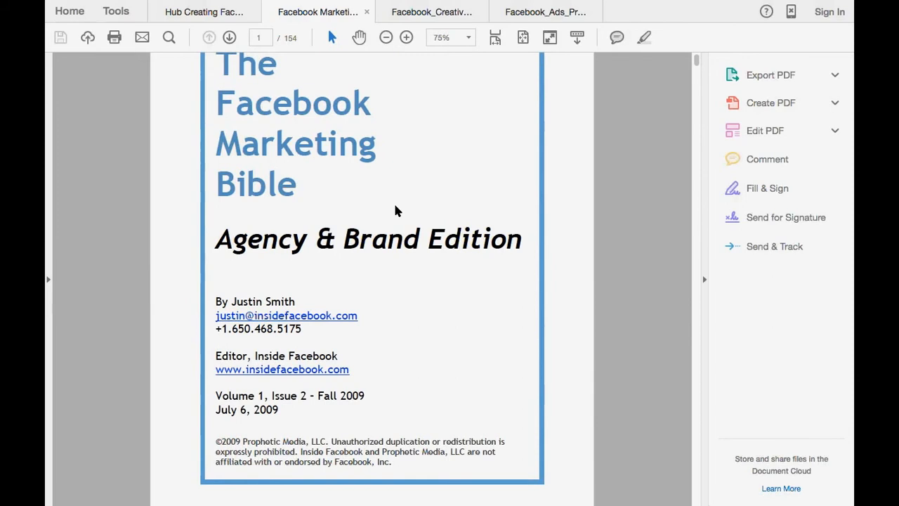
# Review the Facebook Marketing Bible cover, the Facebook Creative Specs and the first slides of the Ads Product Guide.
pyautogui.scroll(1, 395, 209)
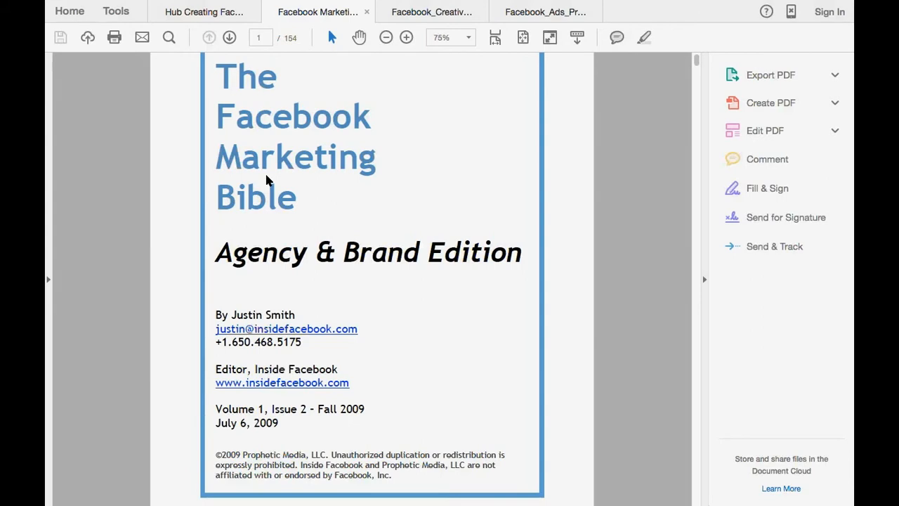
pyautogui.scroll(5, 341, 76)
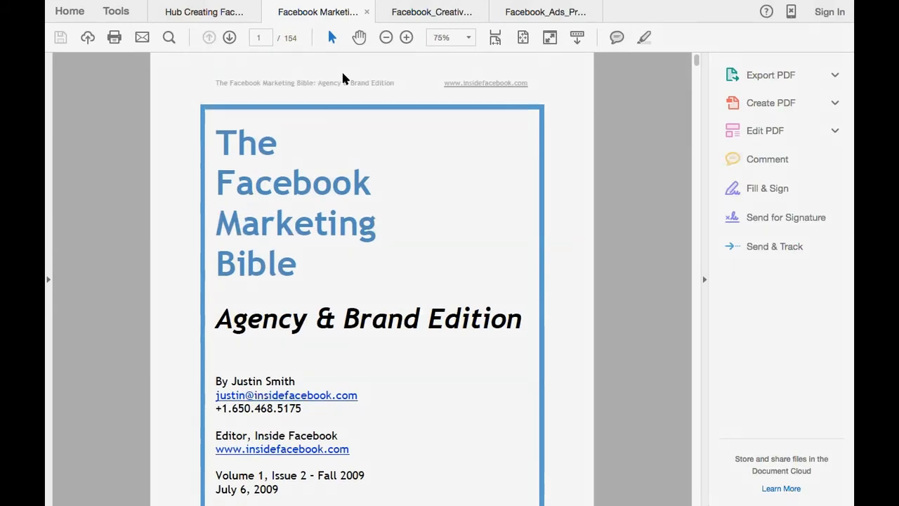
pyautogui.click(411, 21)
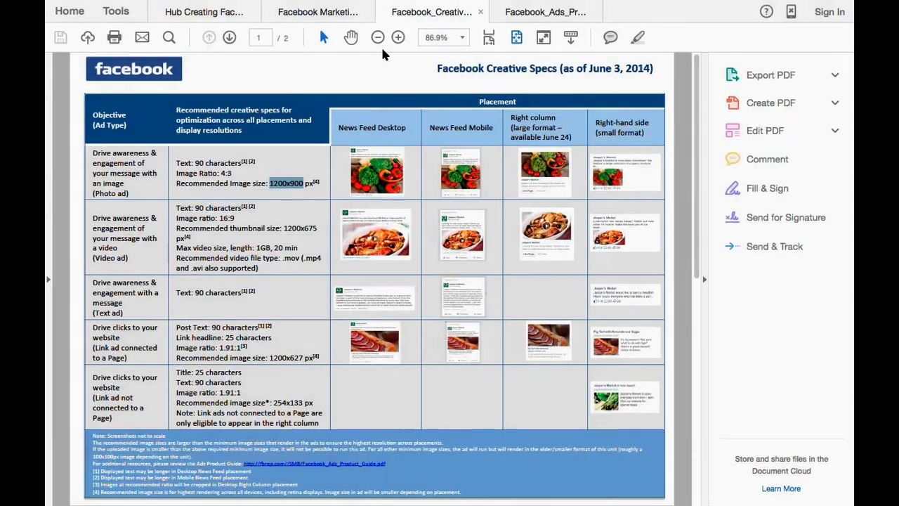
pyautogui.click(531, 13)
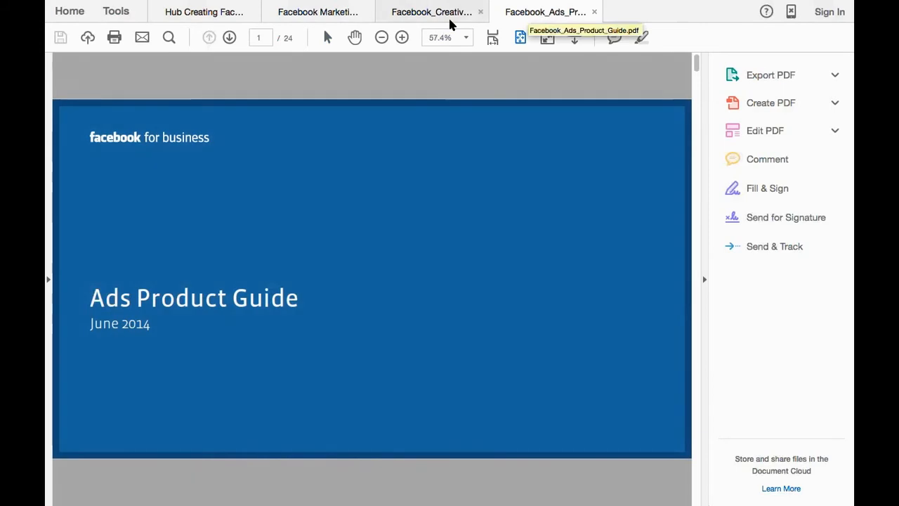
pyautogui.scroll(-3, 305, 240)
pyautogui.scroll(-15, 305, 240)
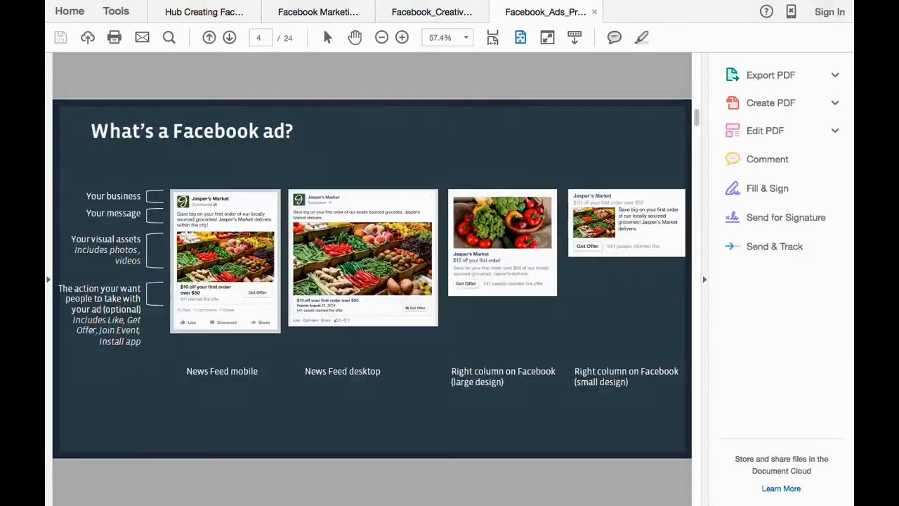
pyautogui.scroll(15, 305, 240)
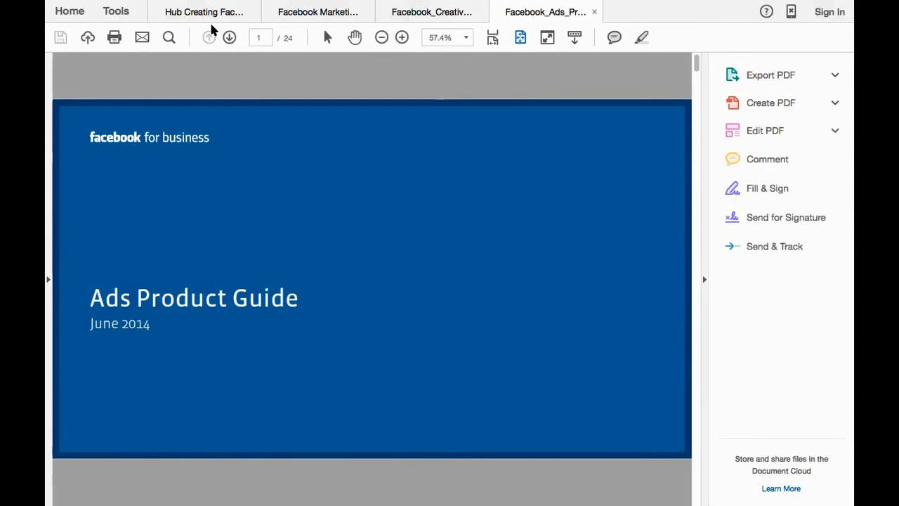
# Look through HubSpot's How to Create Epic Facebook Ads ebook from its cover to the targeting pages.
pyautogui.click(210, 15)
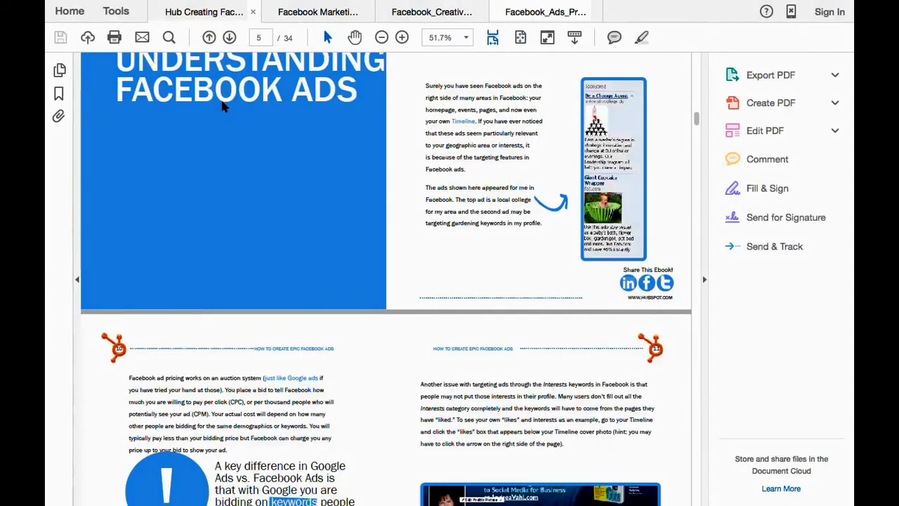
pyautogui.scroll(6, 221, 106)
pyautogui.scroll(6, 222, 106)
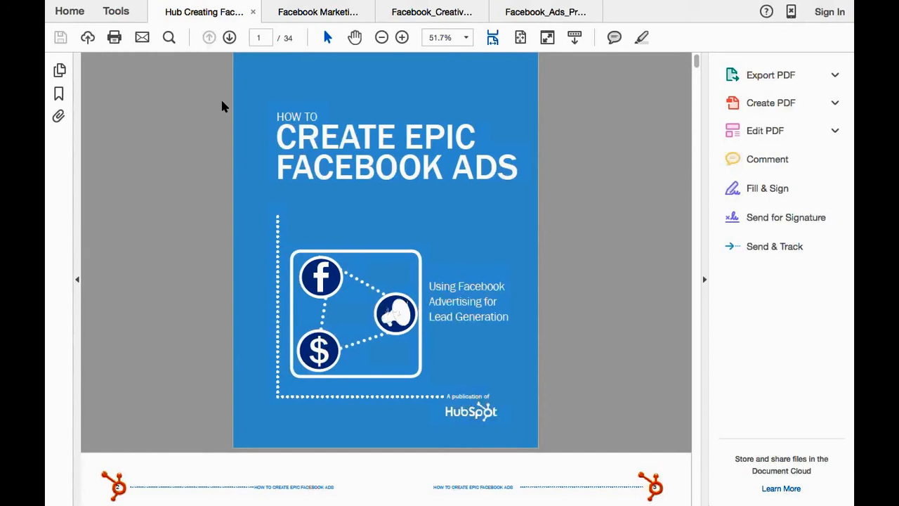
pyautogui.scroll(-5, 222, 105)
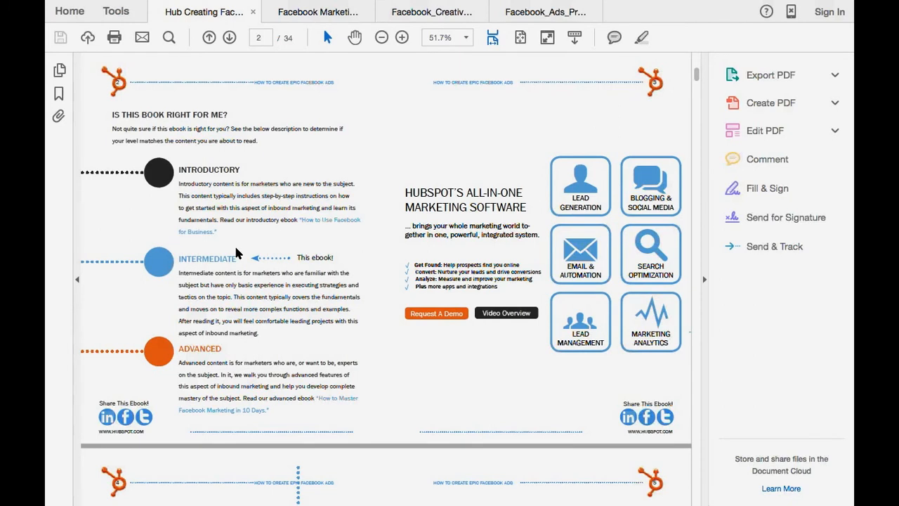
pyautogui.scroll(-20, 236, 252)
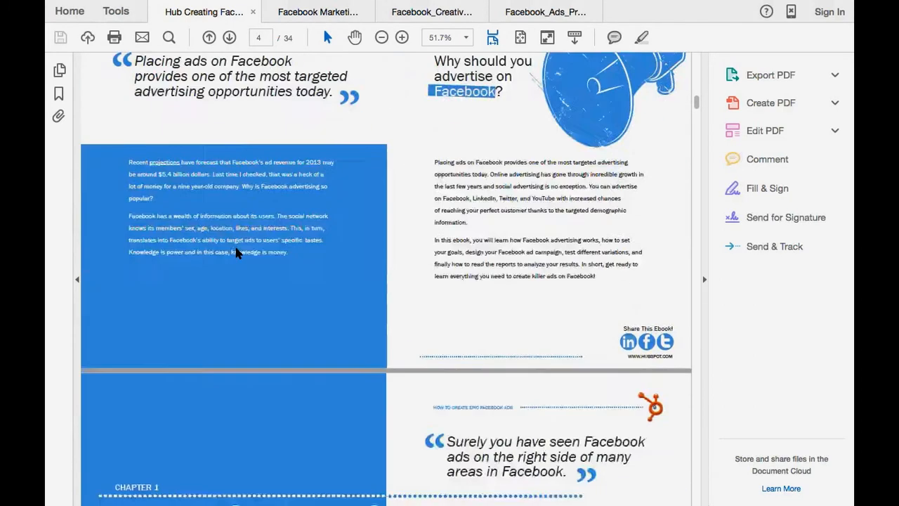
pyautogui.scroll(-8, 236, 253)
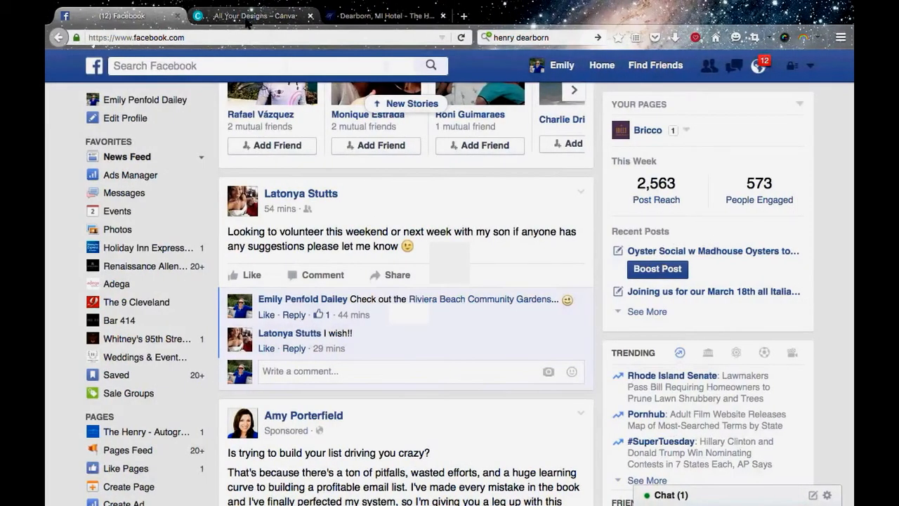
# Switch to the web browser and bring up the Facebook home page.
pyautogui.click(247, 17)
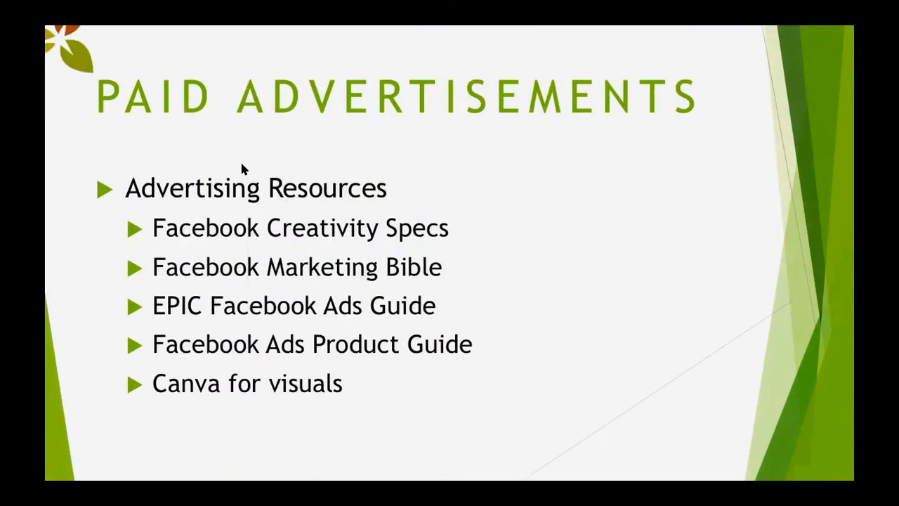
pyautogui.press('Right')
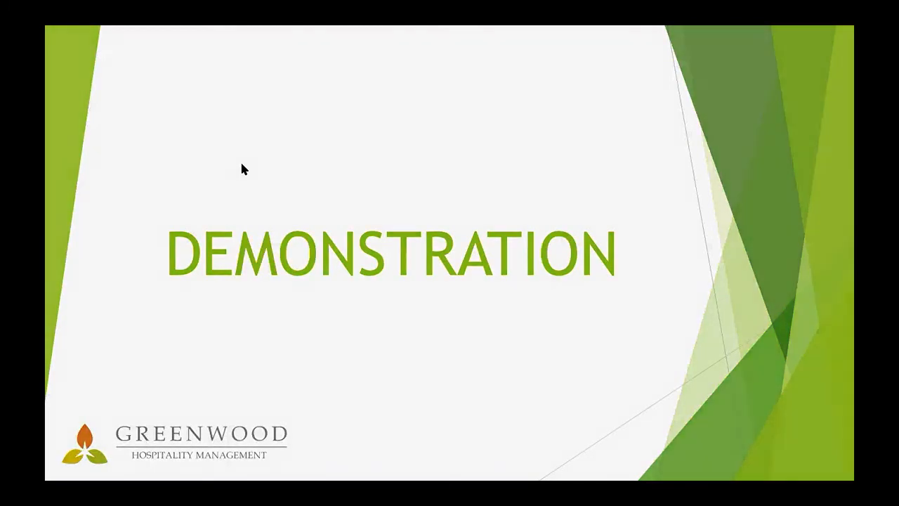
pyautogui.hotkey('ctrl', 'Right')
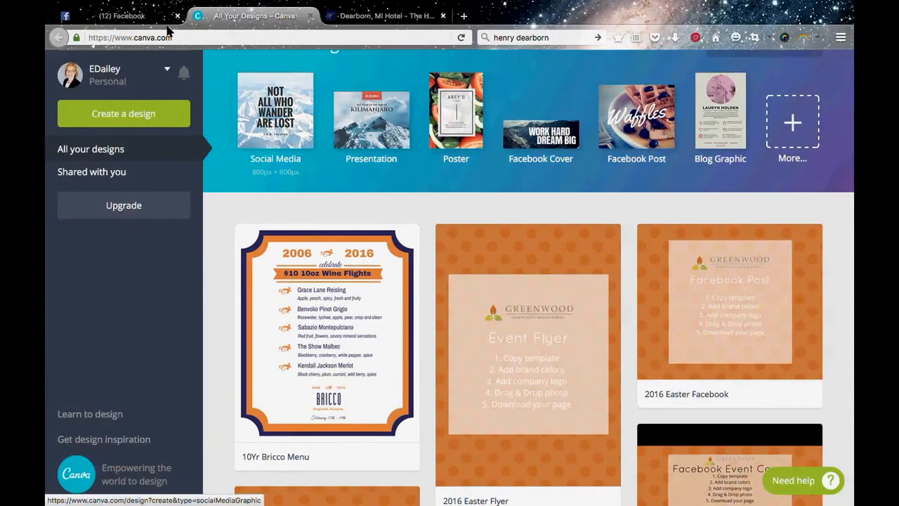
pyautogui.click(112, 16)
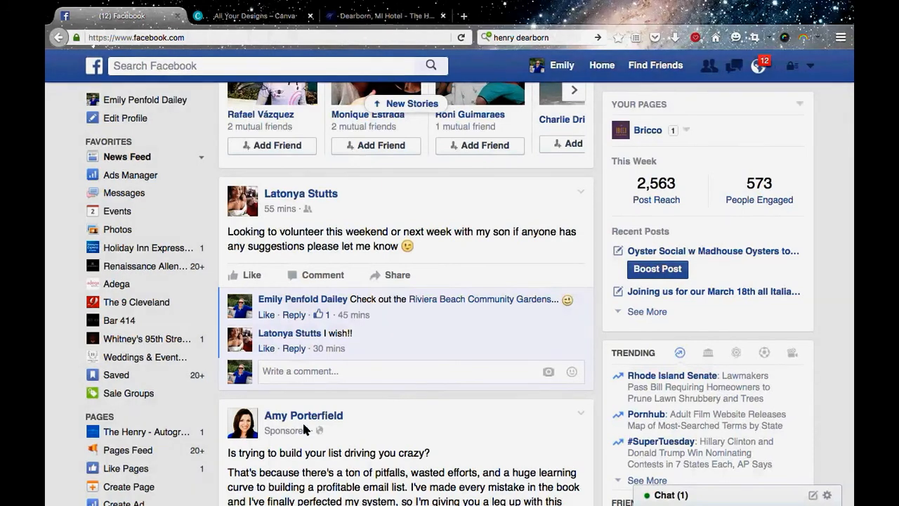
pyautogui.scroll(4, 302, 420)
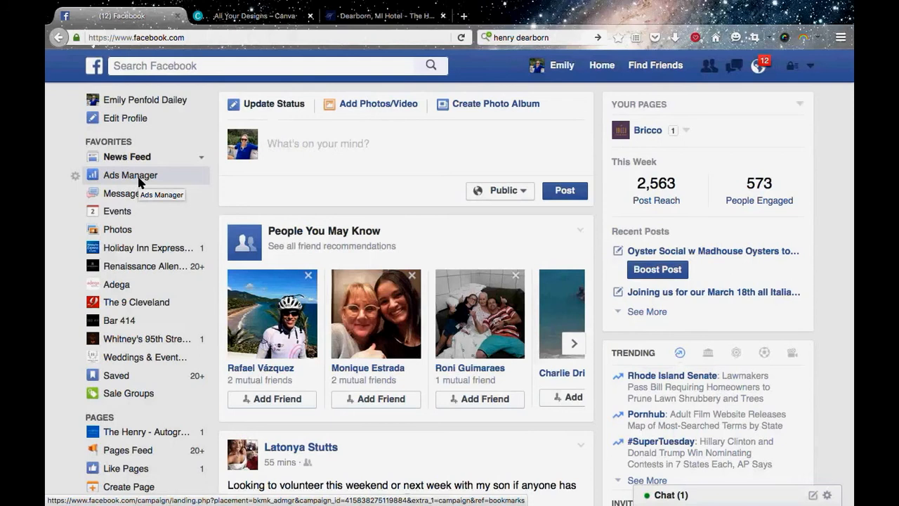
pyautogui.click(810, 67)
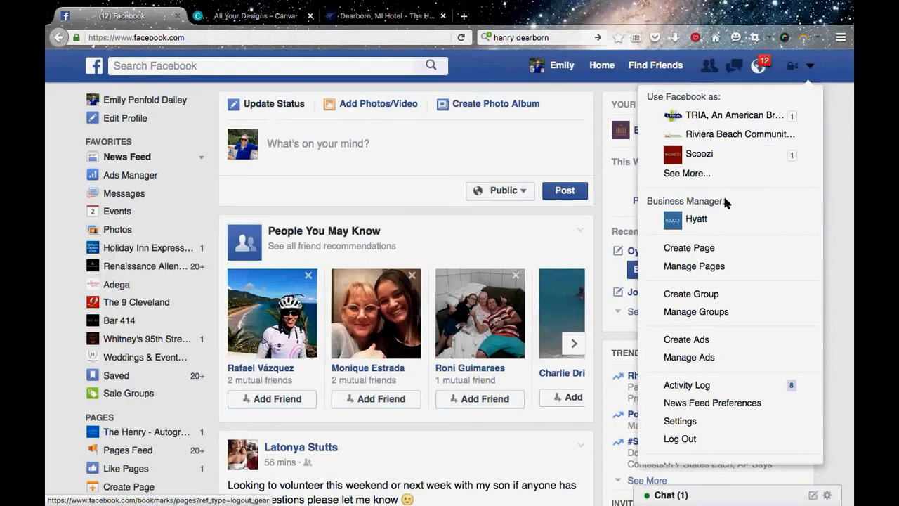
pyautogui.scroll(-1, 711, 257)
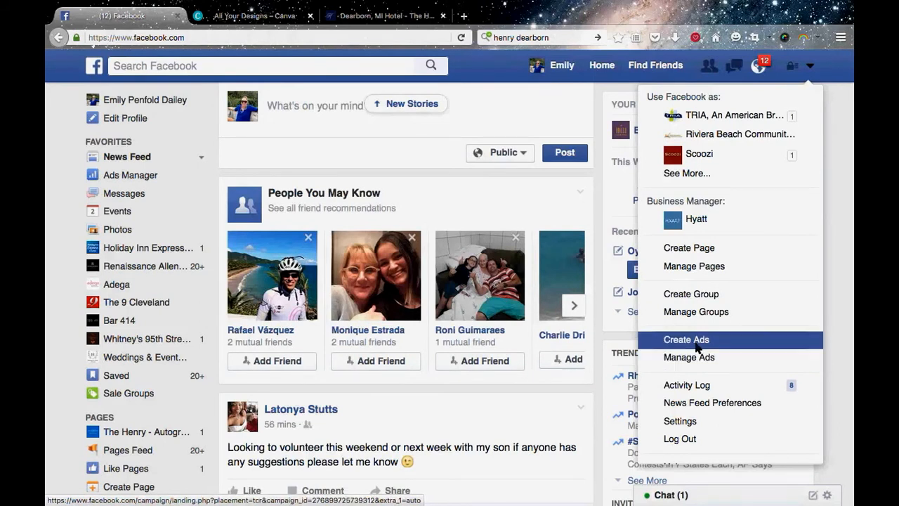
pyautogui.click(686, 340)
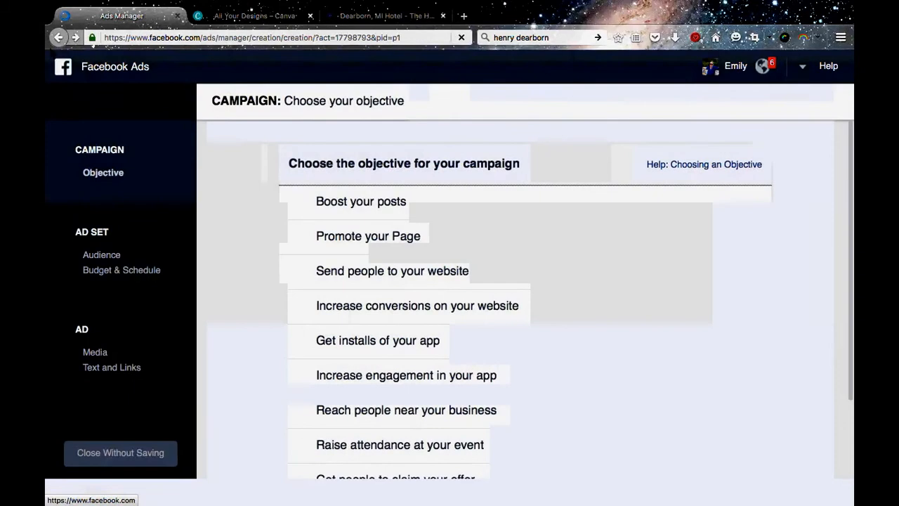
pyautogui.click(58, 40)
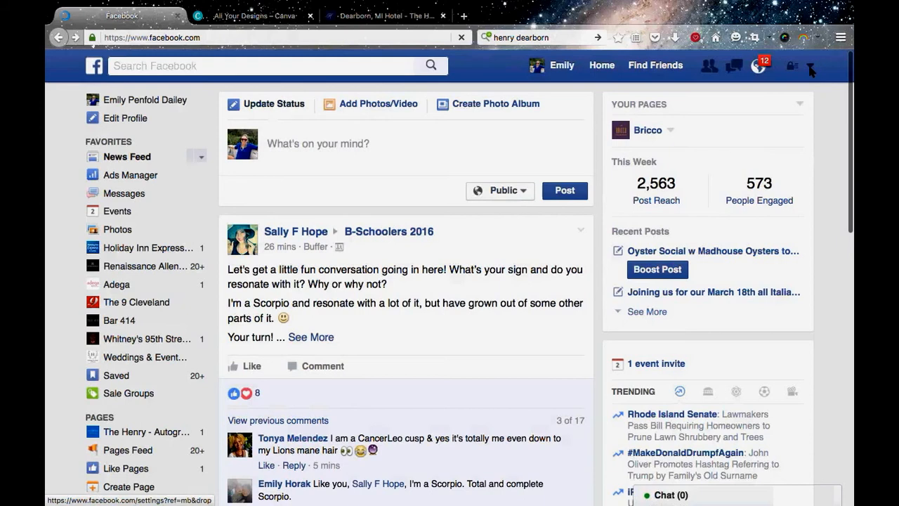
# Go to the Facebook ads management page, start a new campaign there and review the available objectives.
pyautogui.click(810, 67)
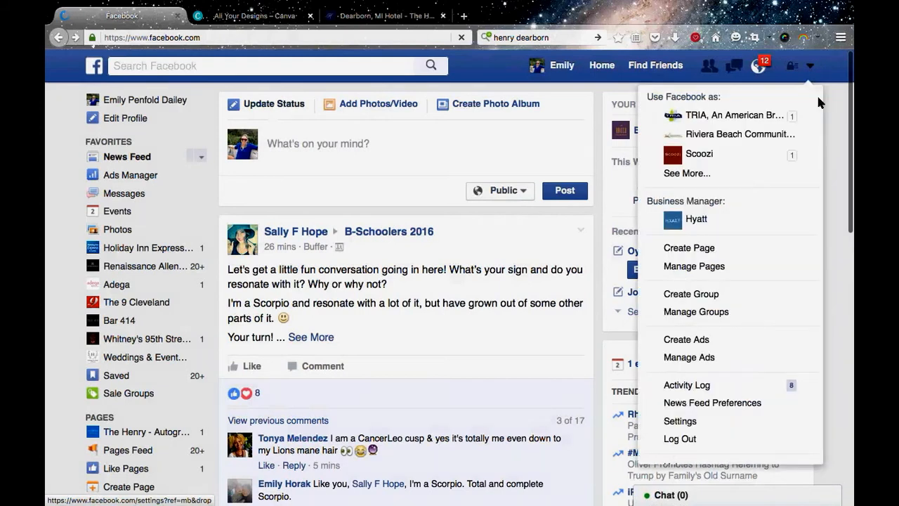
pyautogui.click(693, 358)
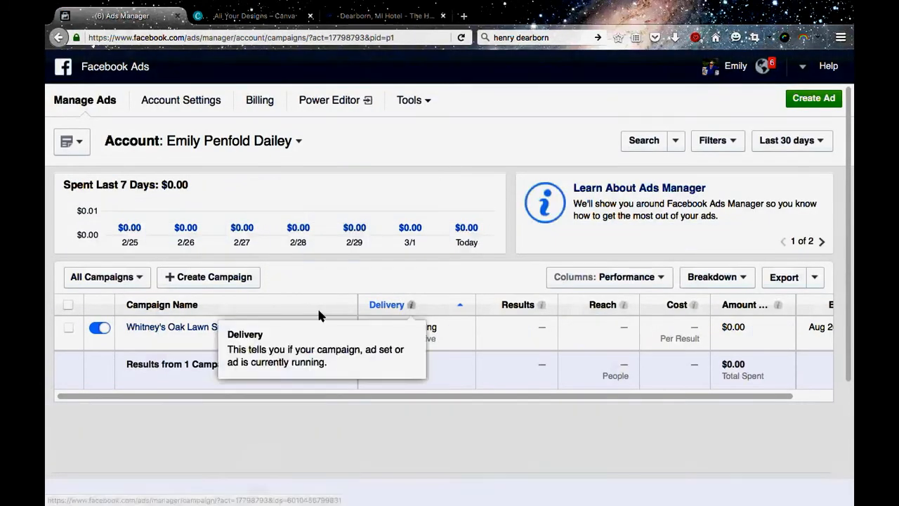
pyautogui.click(223, 281)
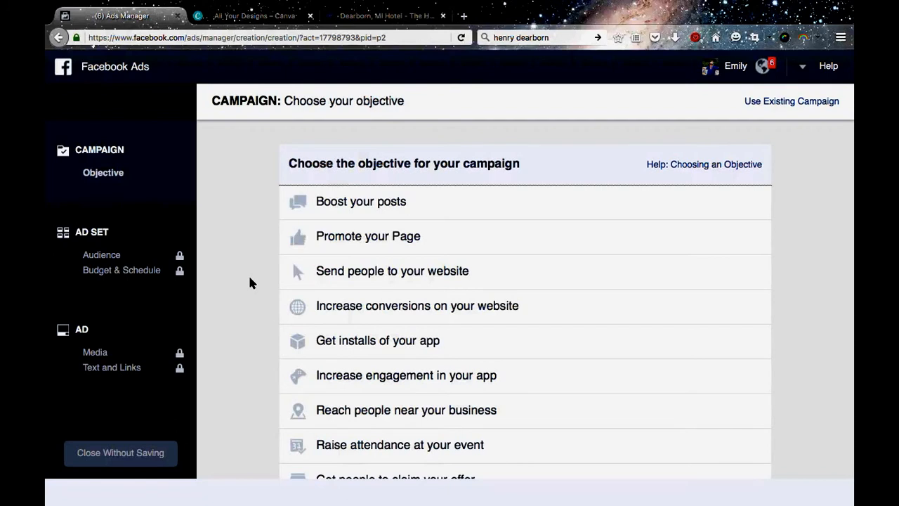
pyautogui.scroll(-2, 249, 281)
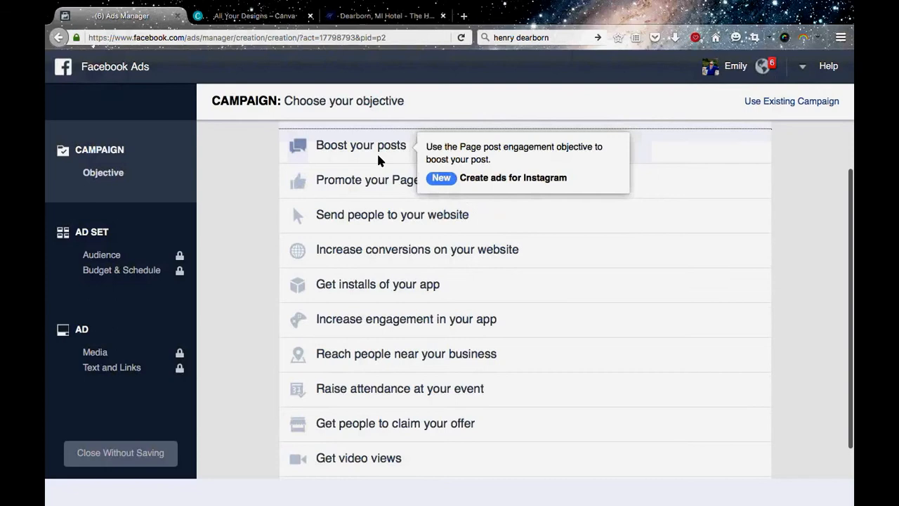
pyautogui.moveTo(397, 189)
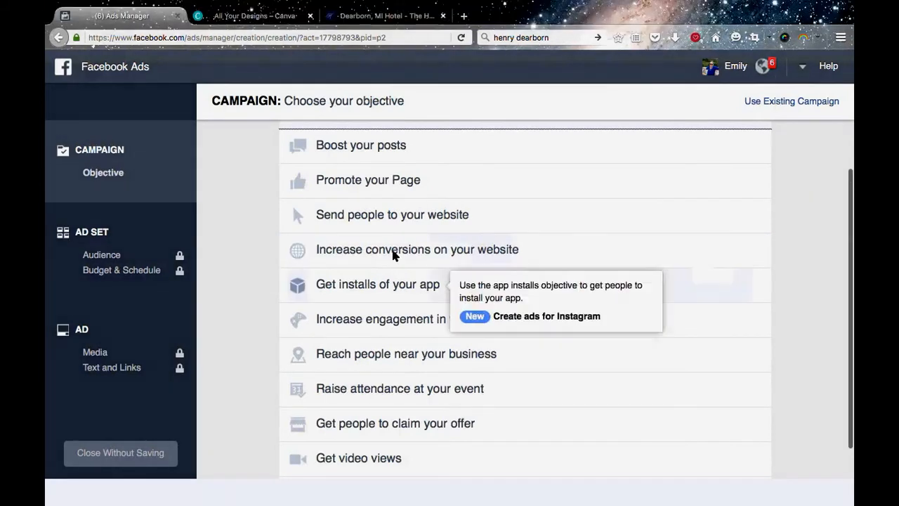
# Load adlibrestaurants.com in place of The Henry hotel website.
pyautogui.click(365, 16)
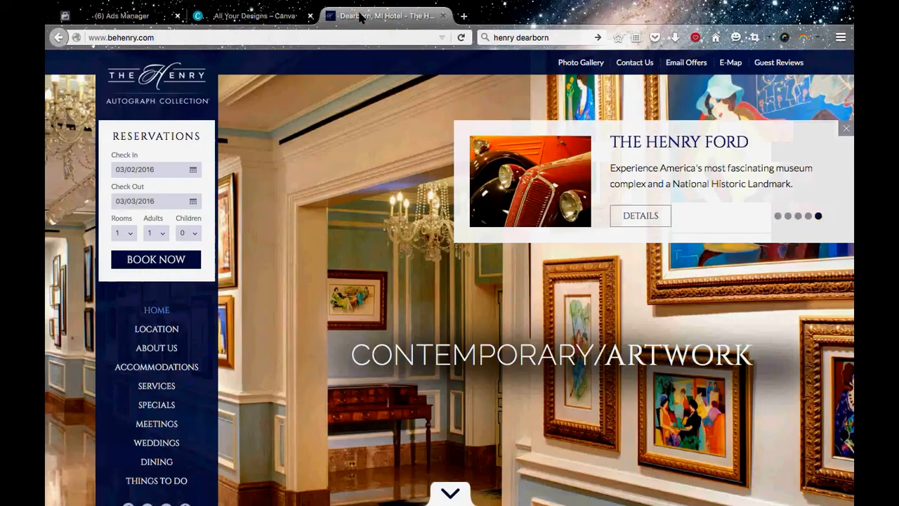
pyautogui.click(281, 36)
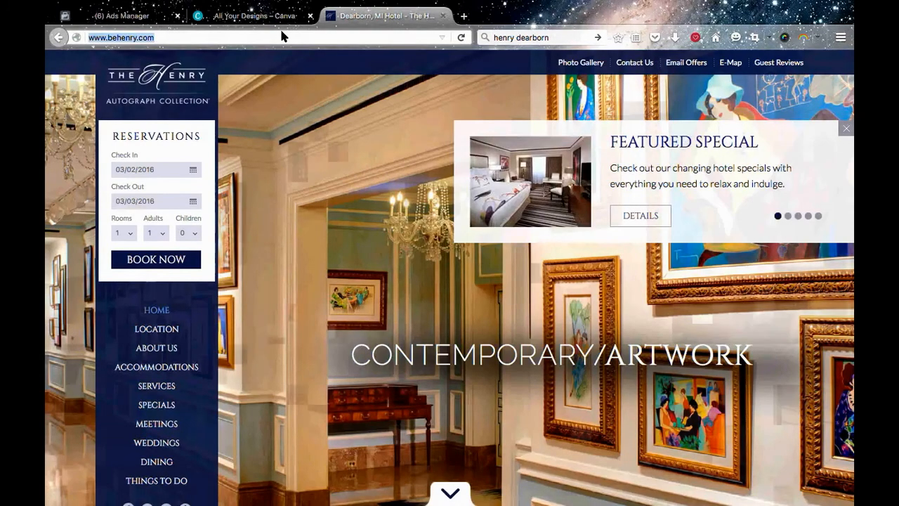
pyautogui.write('adlibrestaurants.com/')
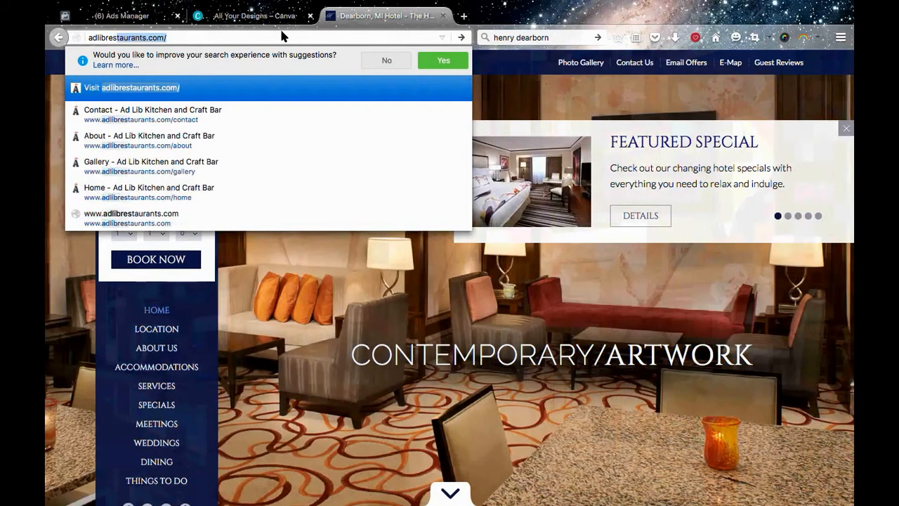
pyautogui.press('Return')
# Return to the new campaign and choose Send people to your website as its objective.
pyautogui.hotkey('ctrl', 'Tab')
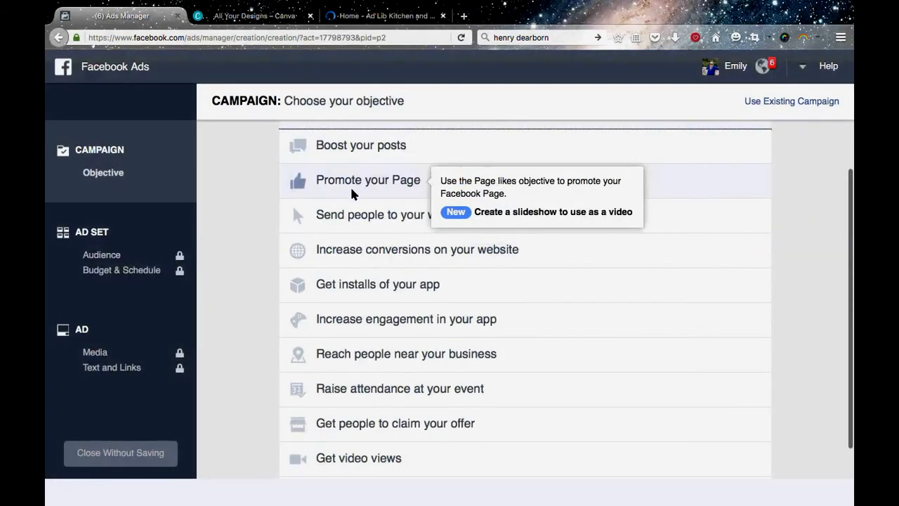
pyautogui.click(439, 221)
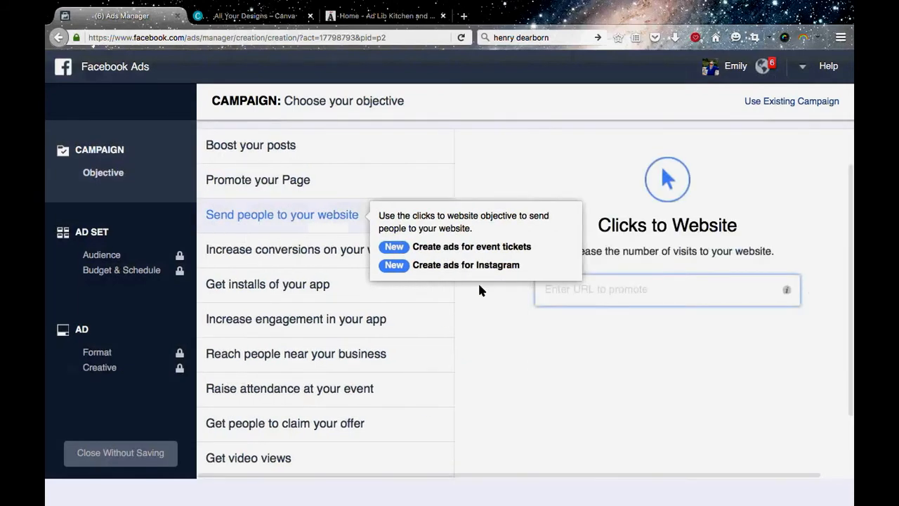
# Open the Reservations page of the Ad Lib restaurant website and go to its table booking form.
pyautogui.click(383, 15)
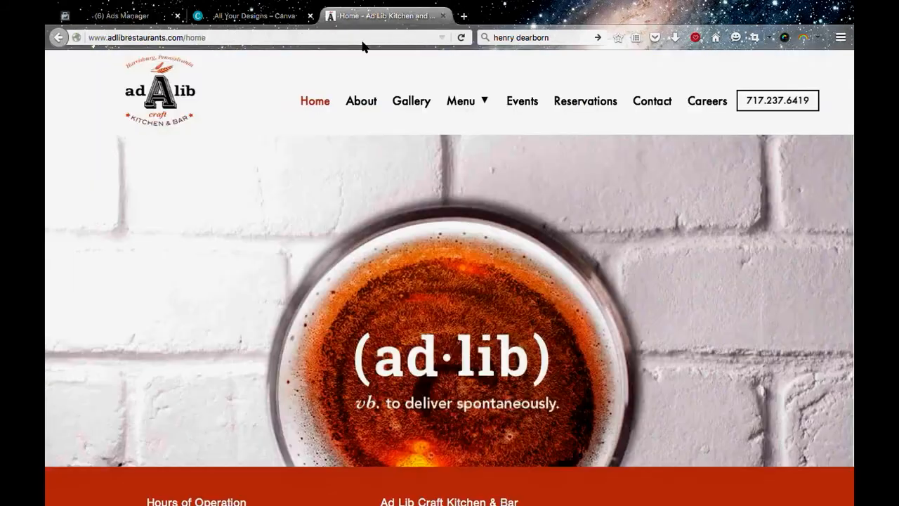
pyautogui.scroll(-3, 335, 265)
pyautogui.scroll(3, 335, 265)
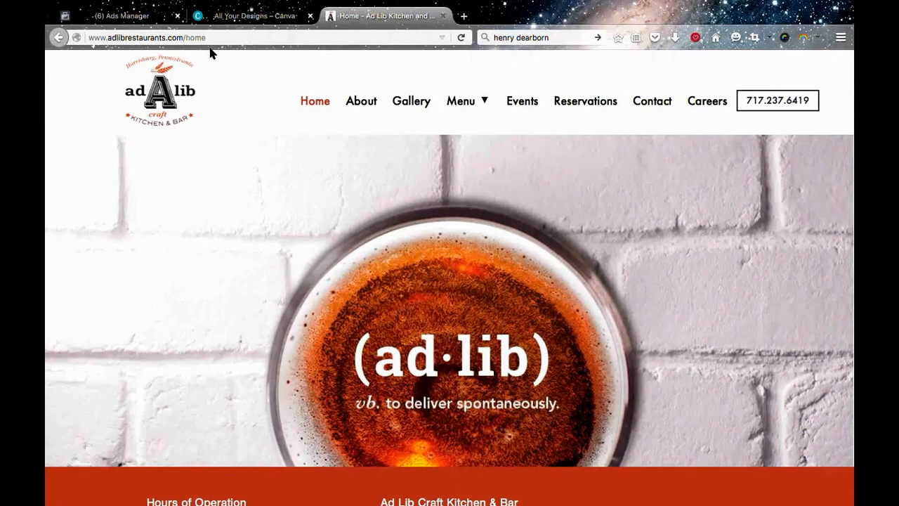
pyautogui.scroll(-1, 237, 217)
pyautogui.scroll(1, 237, 217)
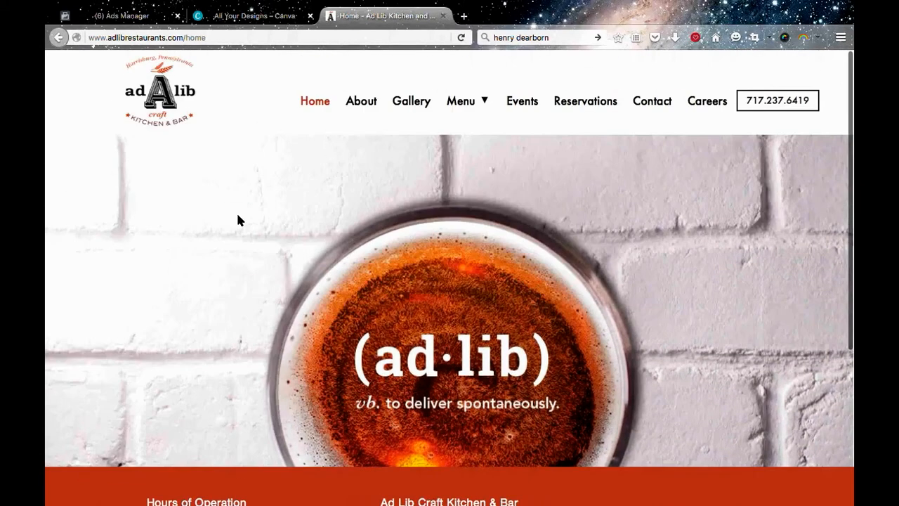
pyautogui.click(578, 106)
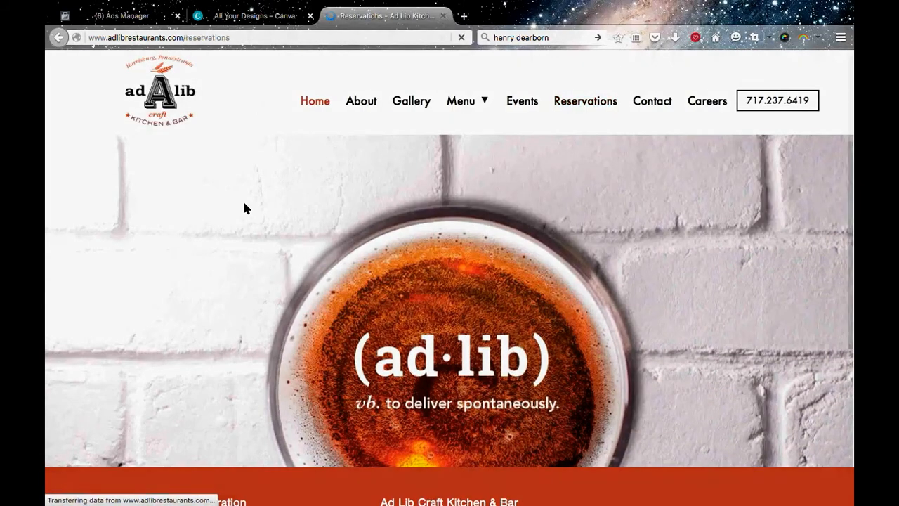
pyautogui.scroll(-3, 202, 263)
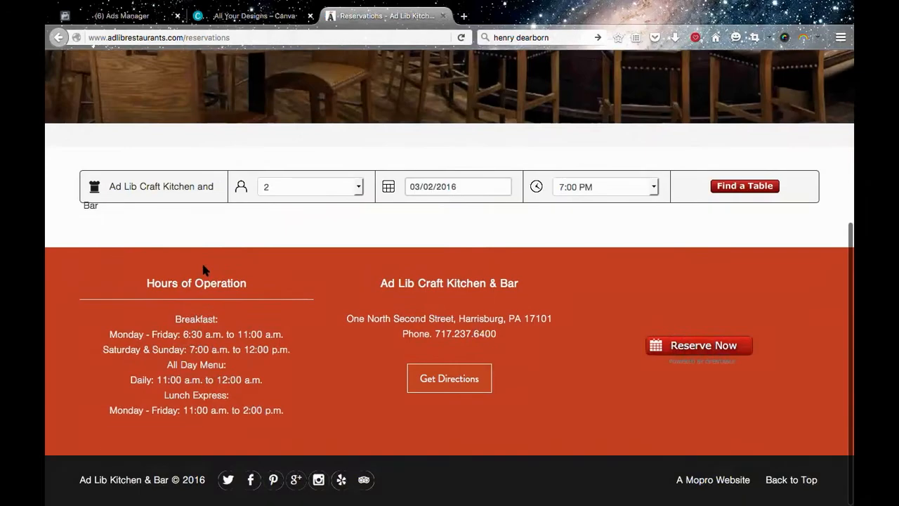
# Look over the restaurant's Reservations page with its booking form, and examine the site's Events page.
pyautogui.scroll(4, 203, 269)
pyautogui.scroll(-2, 203, 269)
pyautogui.scroll(2, 203, 271)
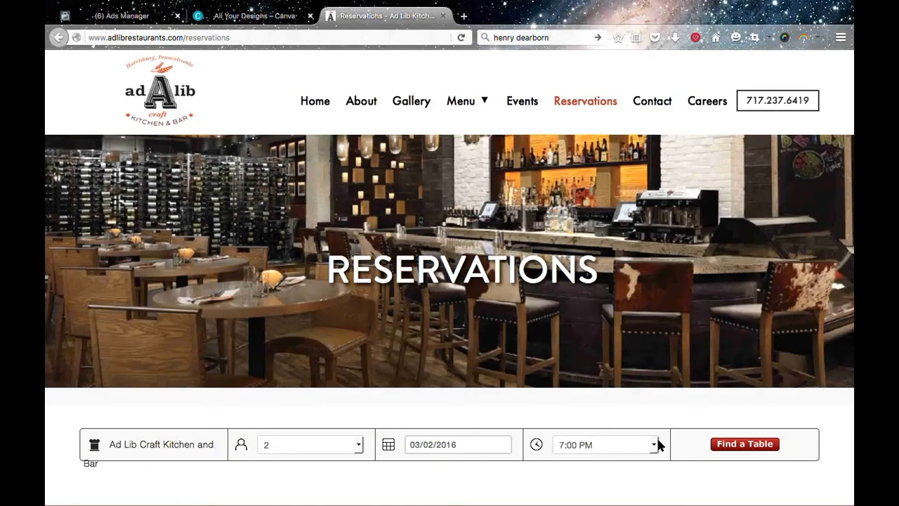
pyautogui.scroll(-4, 656, 443)
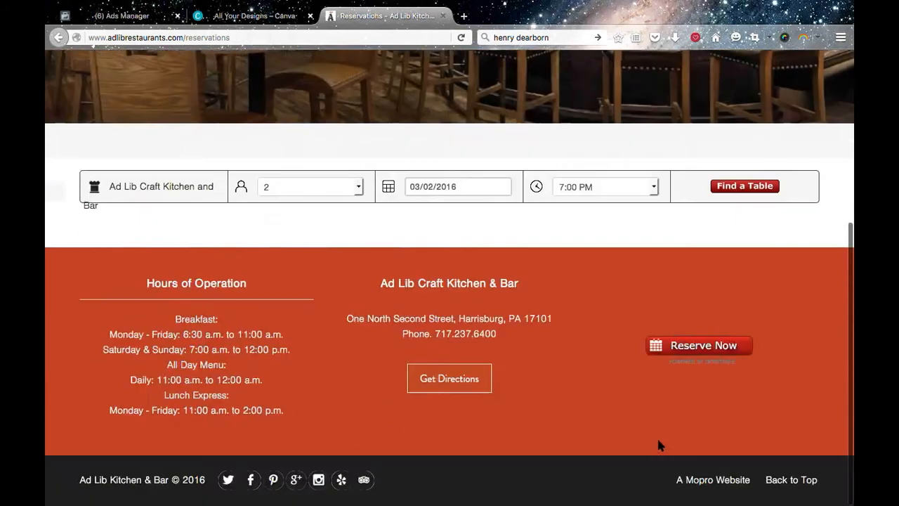
pyautogui.scroll(4, 658, 446)
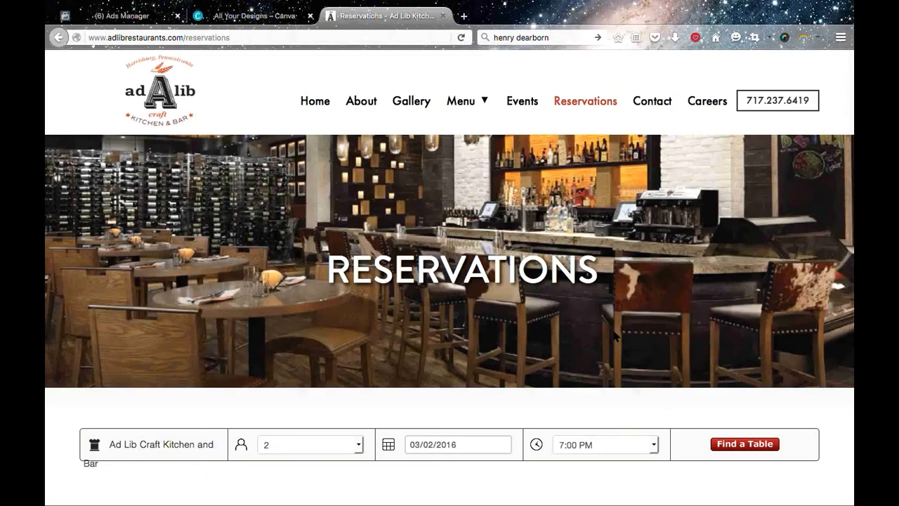
pyautogui.click(521, 104)
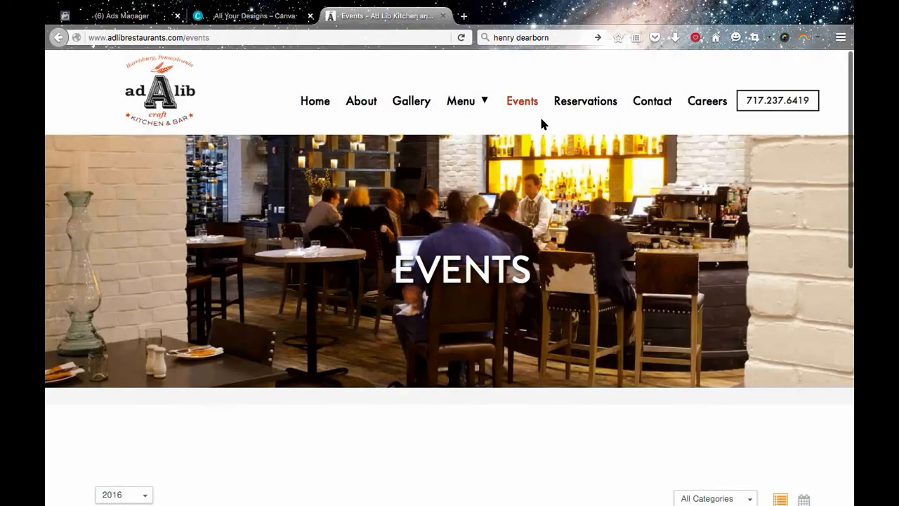
pyautogui.scroll(-6, 541, 124)
pyautogui.scroll(10, 540, 125)
# Copy the address of the restaurant's Reservations page and enter it as the campaign's URL to promote.
pyautogui.click(582, 104)
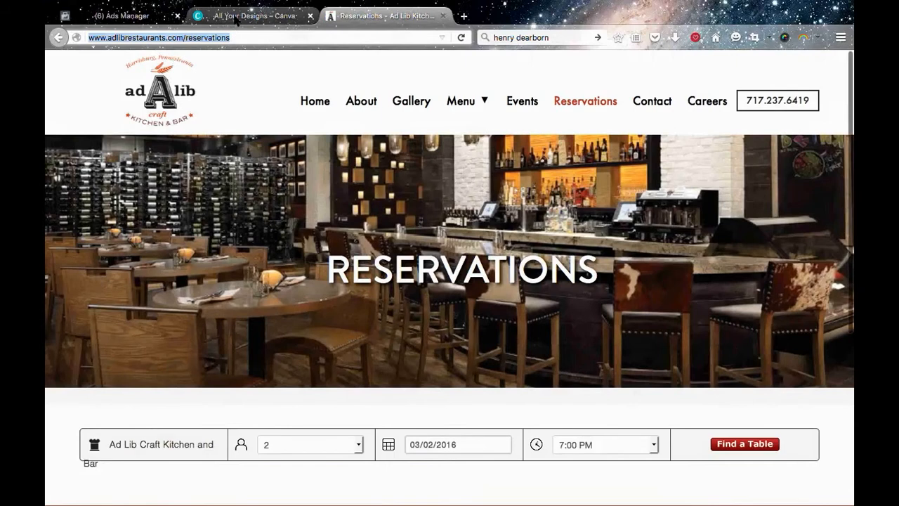
pyautogui.click(236, 17)
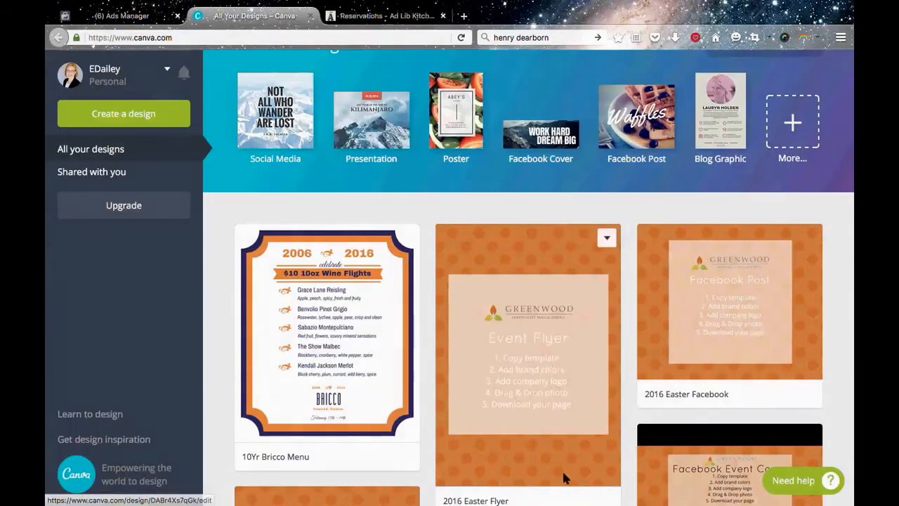
pyautogui.click(132, 17)
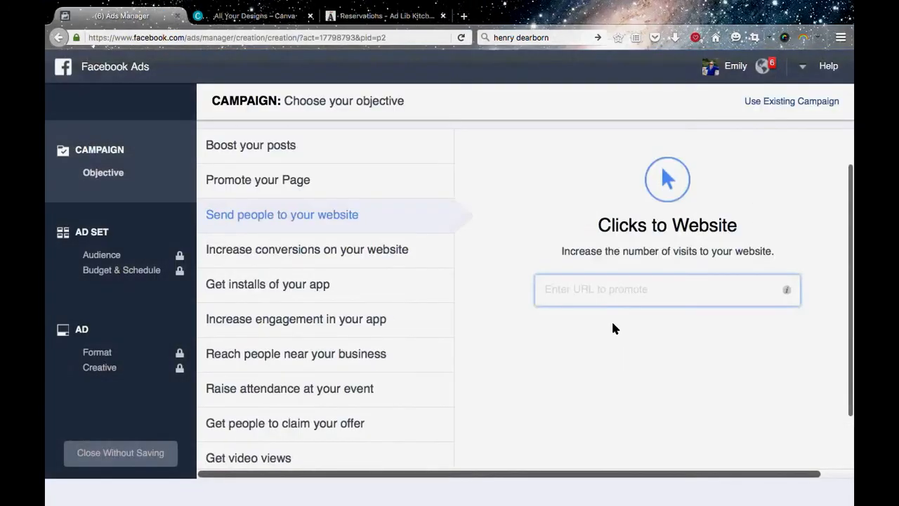
pyautogui.write('http://www.adlibrestaurants.com/reservations')
pyautogui.click(742, 342)
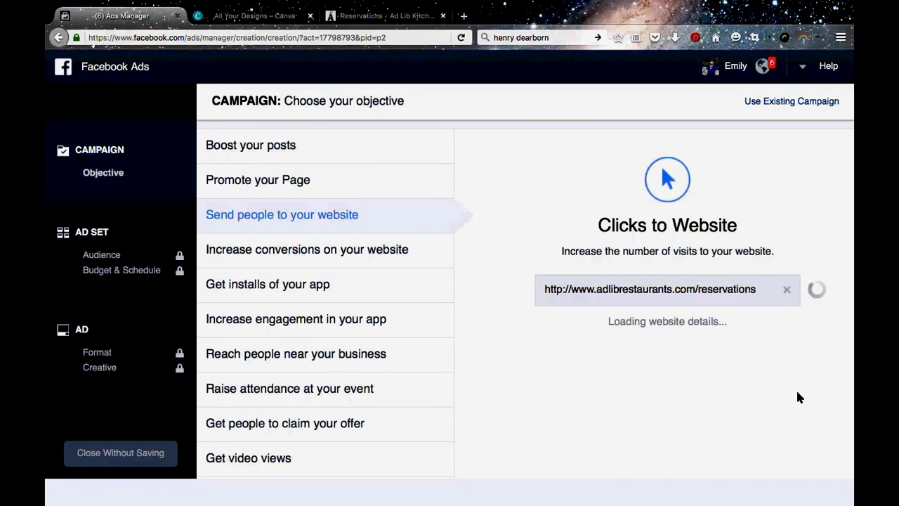
# Name the campaign "Easter 2016 - Ad Lib" and continue to the audience and budget settings.
pyautogui.scroll(-2, 616, 375)
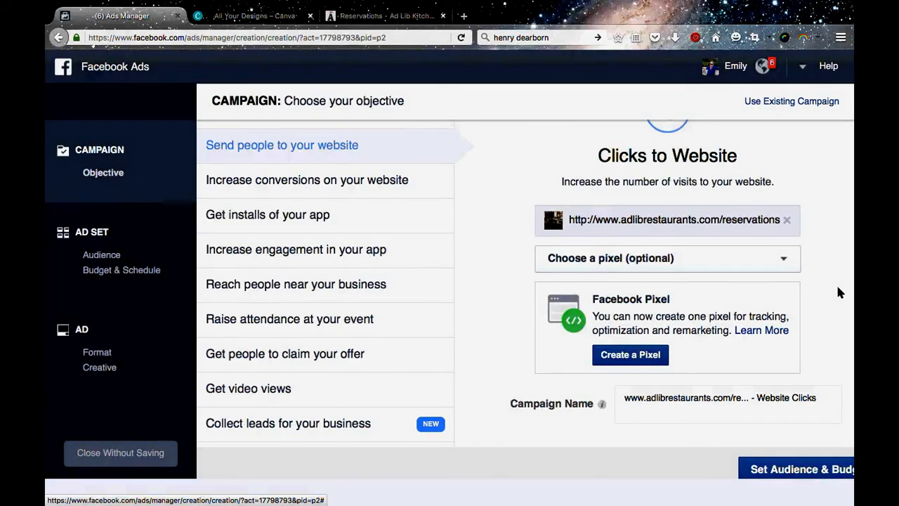
pyautogui.scroll(-1, 837, 292)
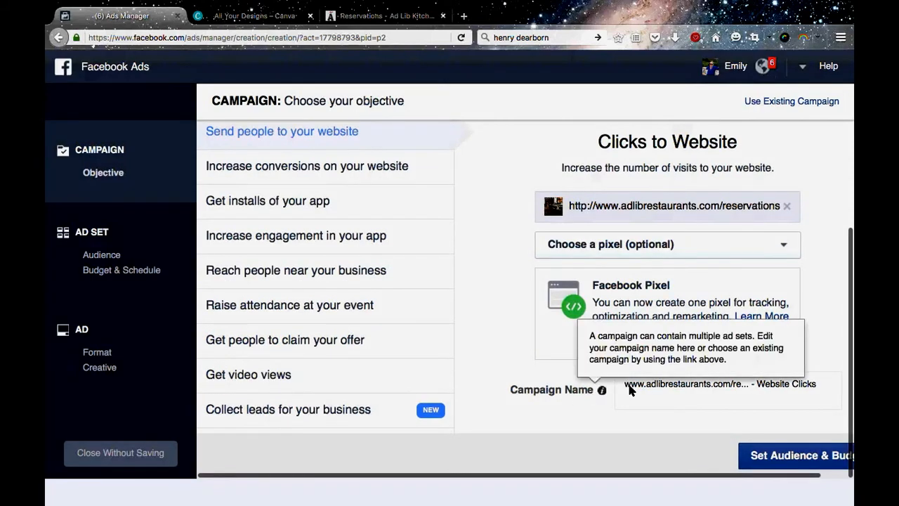
pyautogui.click(665, 396)
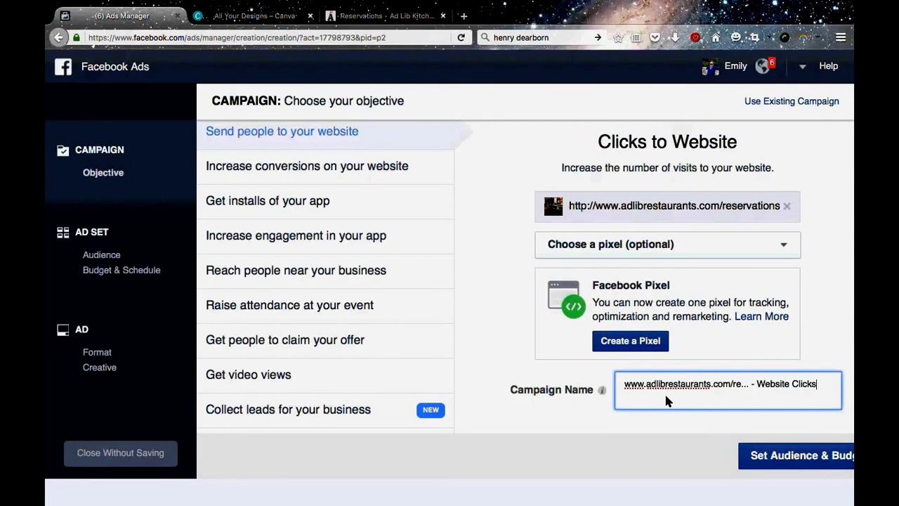
pyautogui.press('super+a')
pyautogui.press('BackSpace')
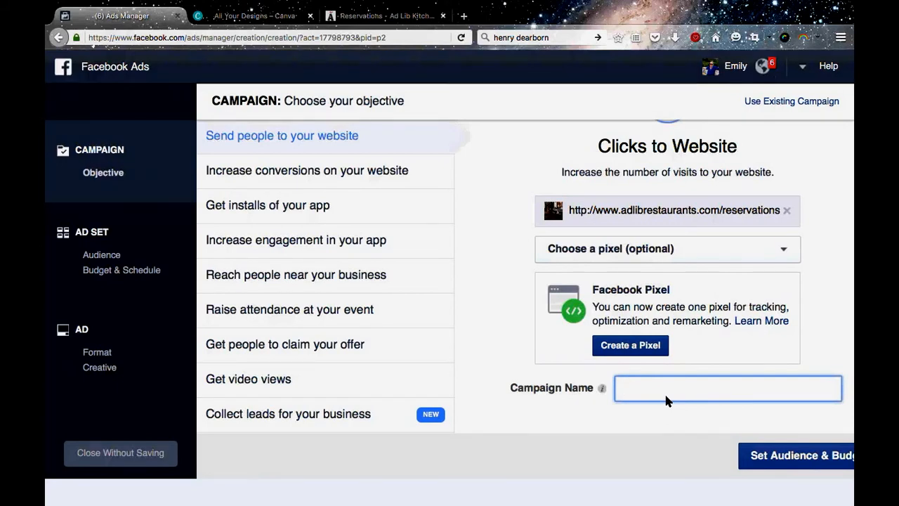
pyautogui.write('Easter 2016 - Ad Lib')
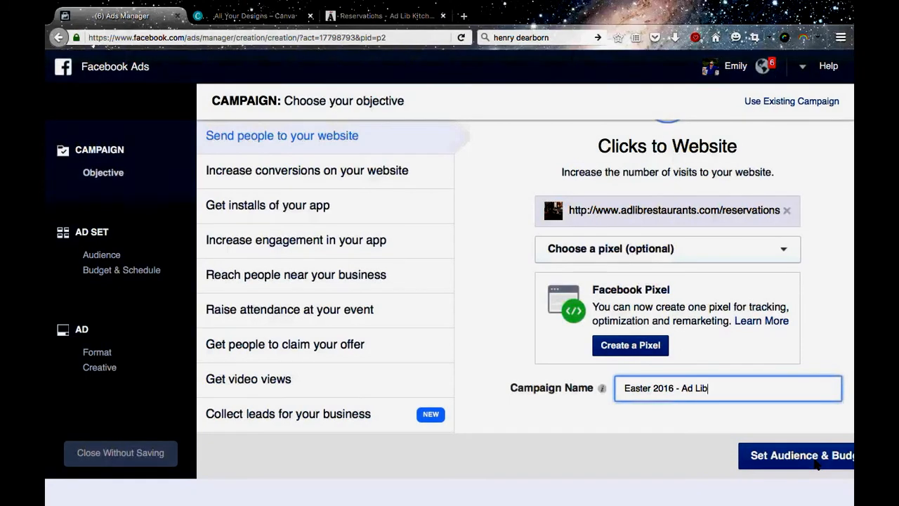
pyautogui.click(816, 462)
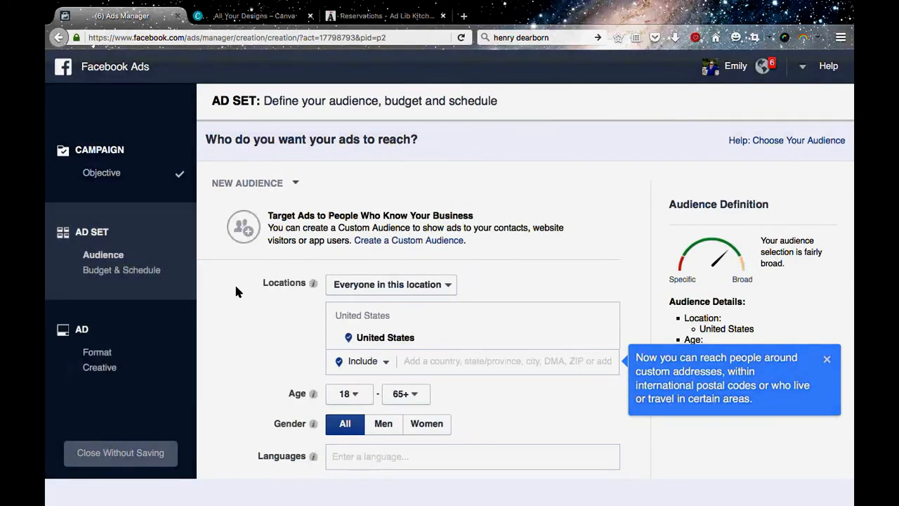
# Dismiss the location tip and examine the audience's potential reach and the available targeting options.
pyautogui.click(826, 359)
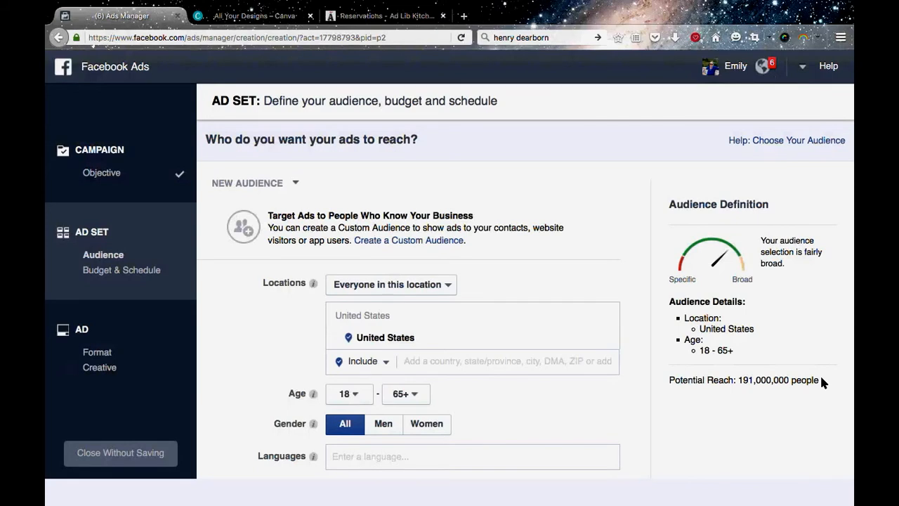
pyautogui.moveTo(821, 380); pyautogui.dragTo(669, 380)
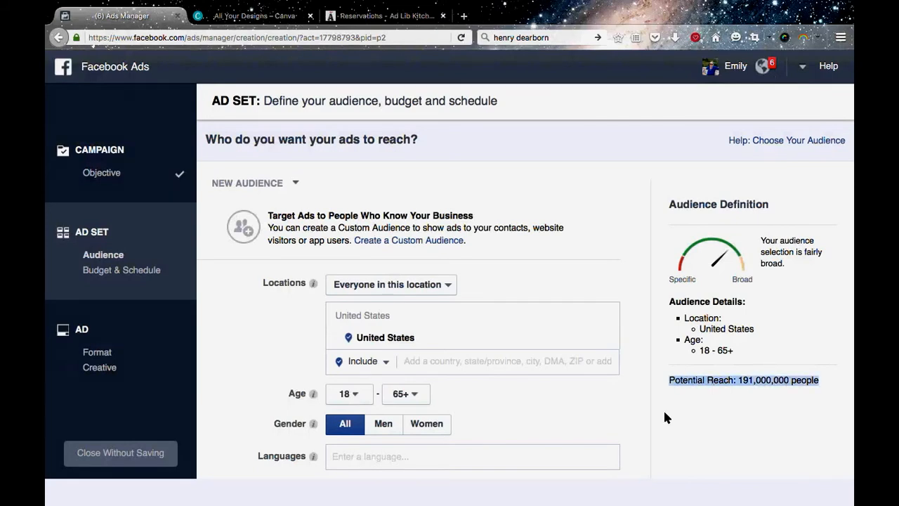
pyautogui.scroll(-1, 663, 408)
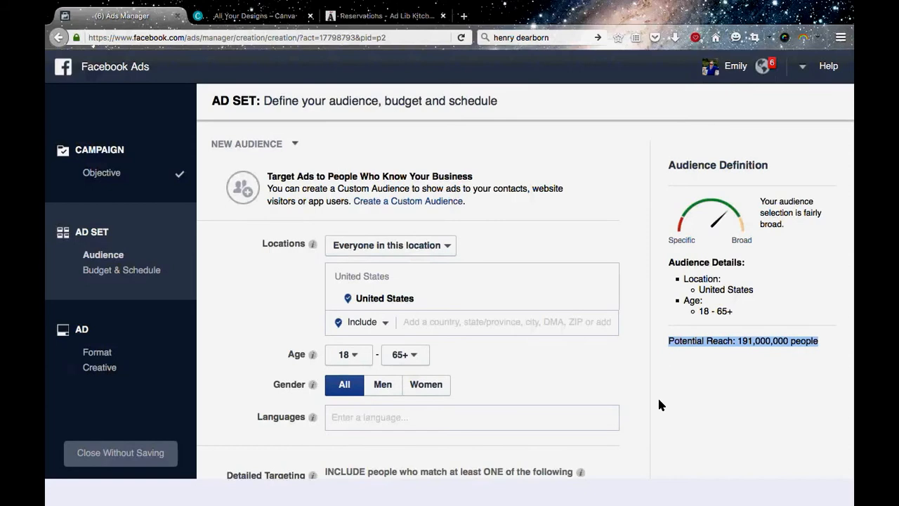
pyautogui.scroll(-1, 659, 405)
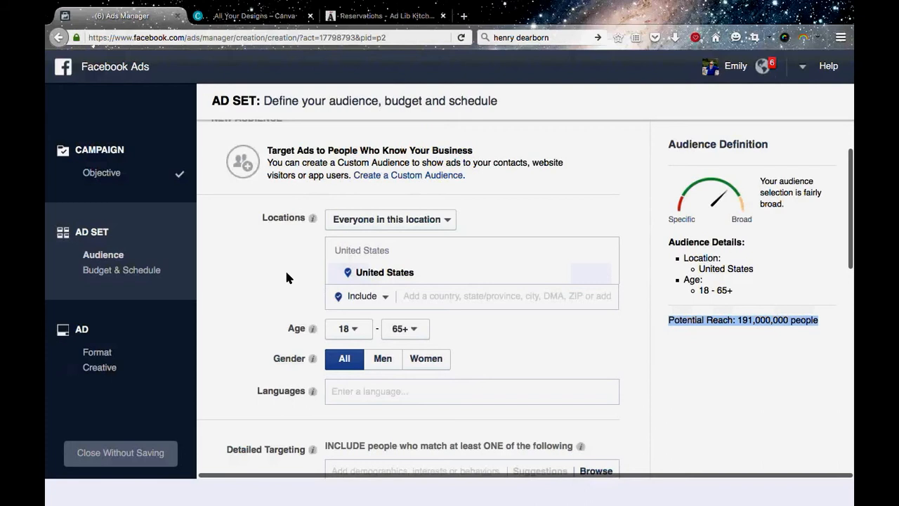
pyautogui.scroll(1, 286, 277)
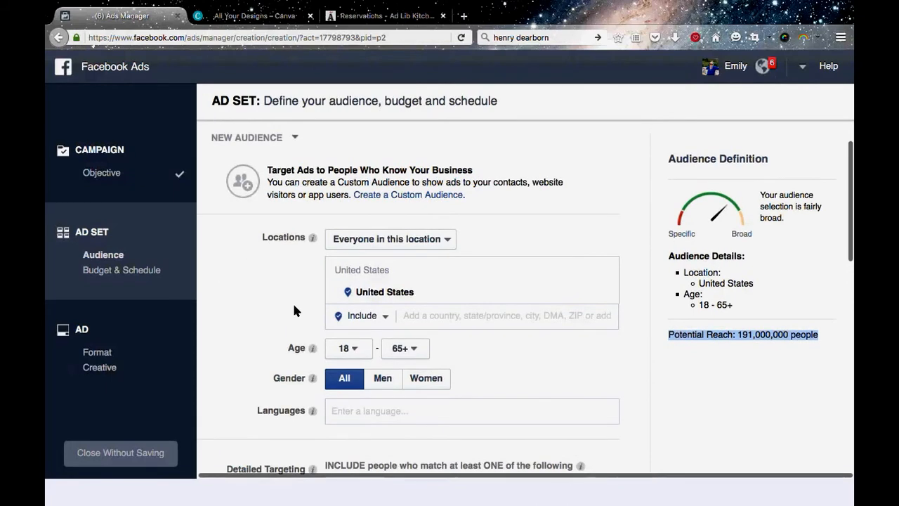
# Target people who live in this location and change the audience location to Harrisburg, Pennsylvania.
pyautogui.click(439, 239)
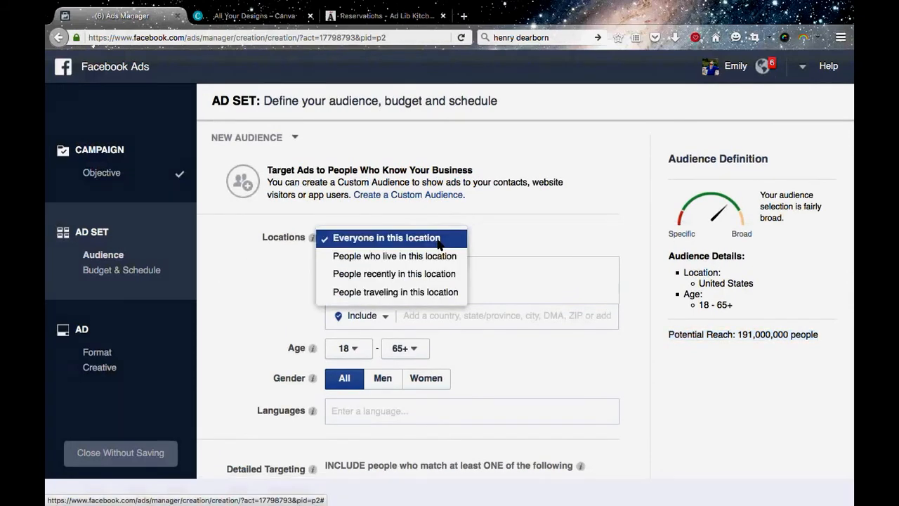
pyautogui.click(425, 257)
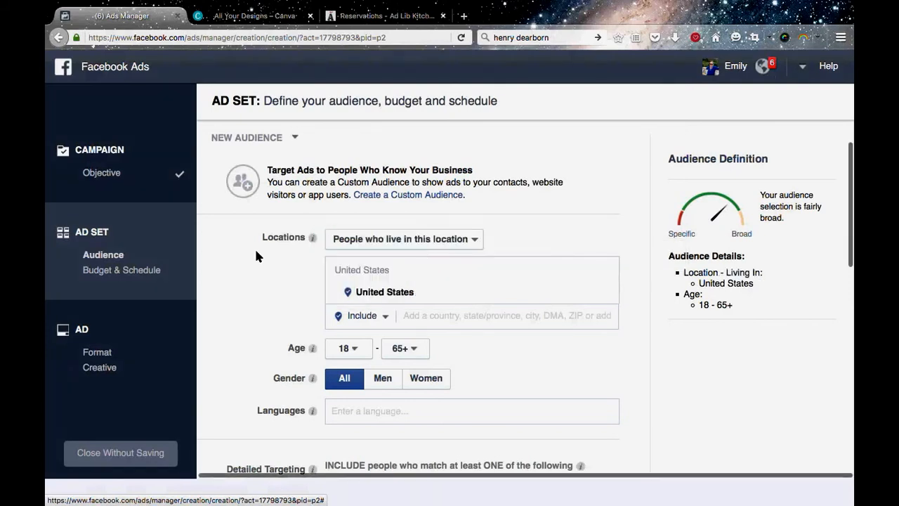
pyautogui.scroll(-2, 547, 237)
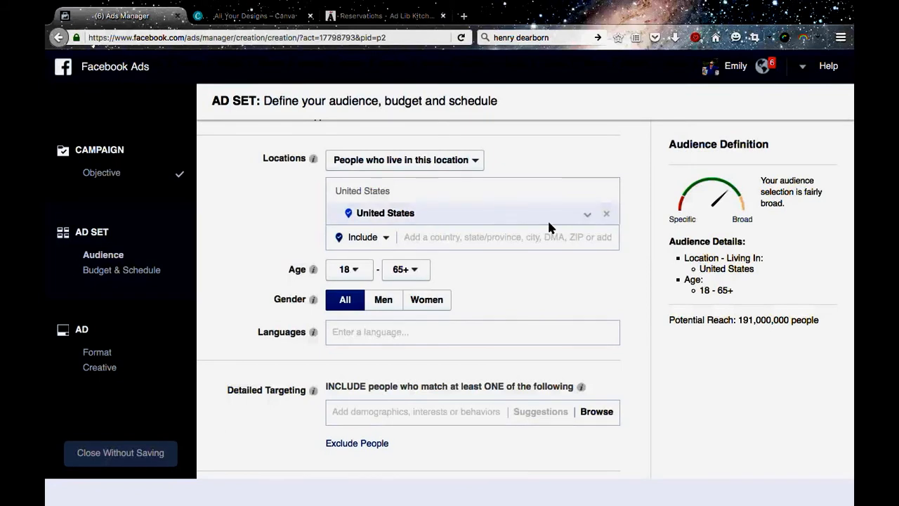
pyautogui.click(458, 237)
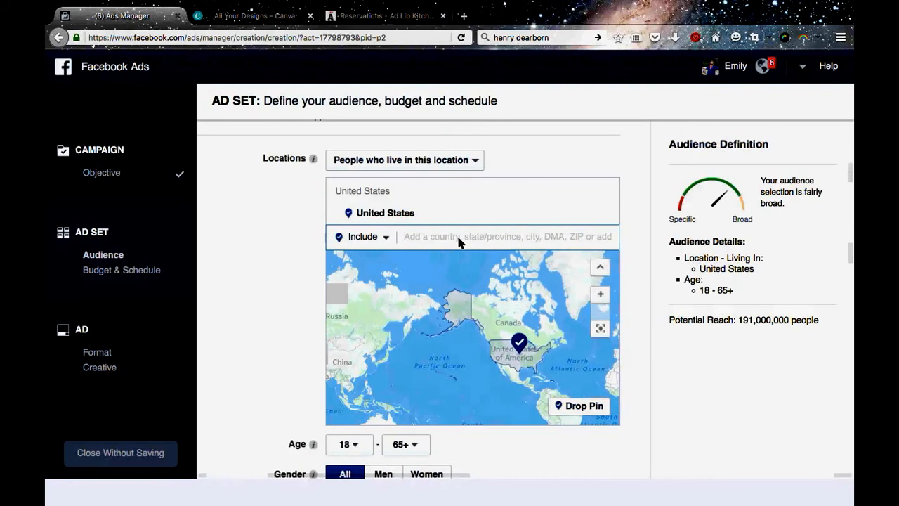
pyautogui.write('hariishbu')
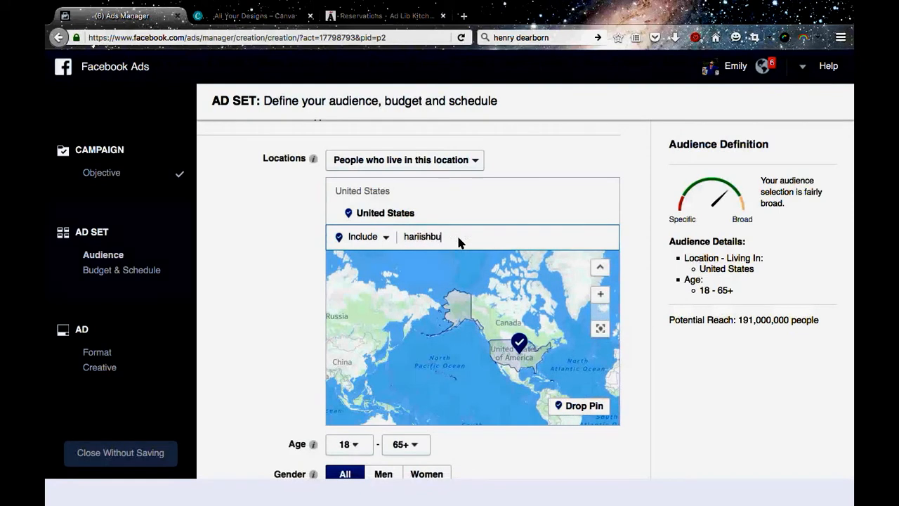
pyautogui.write('rg')
pyautogui.press('BackSpace')
pyautogui.press('BackSpace')
pyautogui.press('BackSpace')
pyautogui.press('BackSpace')
pyautogui.press('BackSpace')
pyautogui.press('BackSpace')
pyautogui.press('BackSpace')
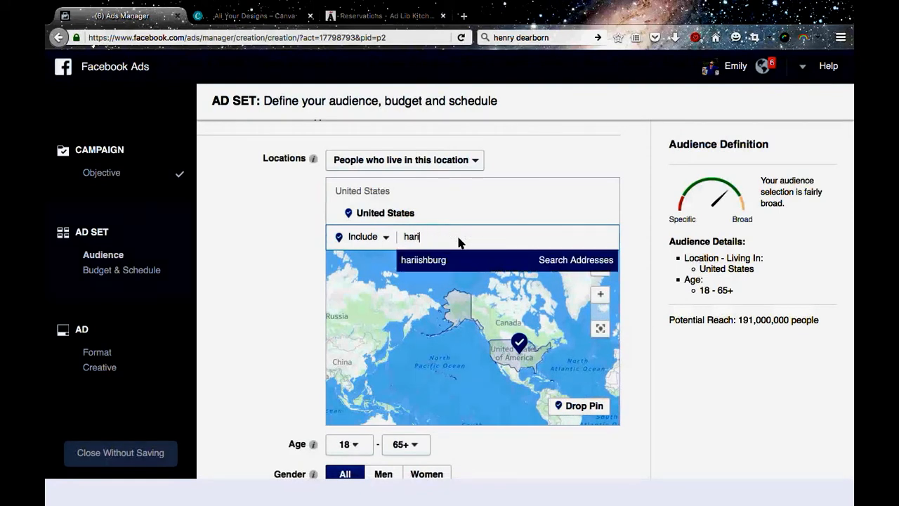
pyautogui.press('BackSpace')
pyautogui.write('risbu')
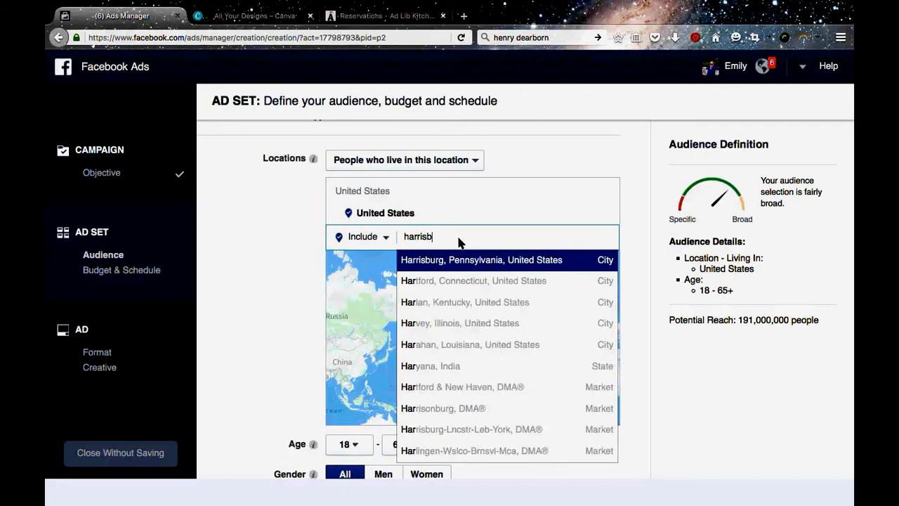
pyautogui.click(466, 260)
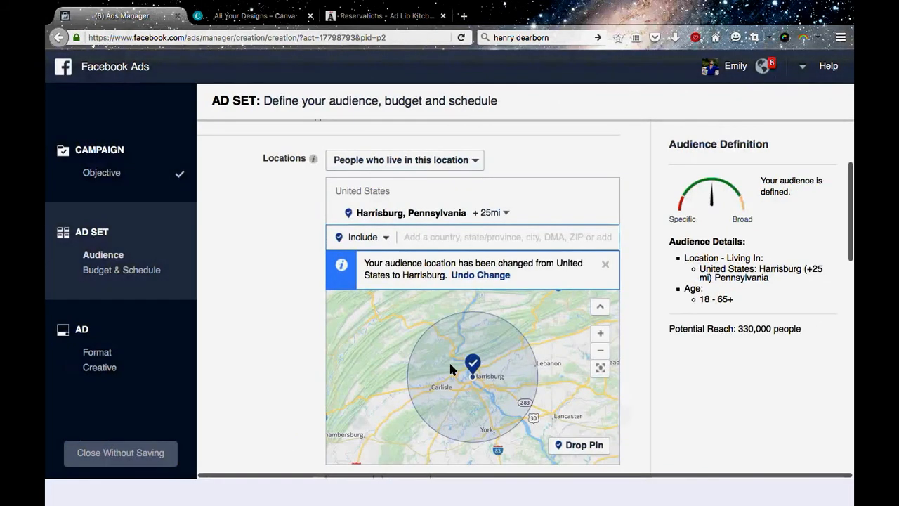
# Set the radius around Harrisburg to 50 miles and check the covered area on the map.
pyautogui.click(510, 219)
pyautogui.moveTo(517, 284); pyautogui.dragTo(547, 288)
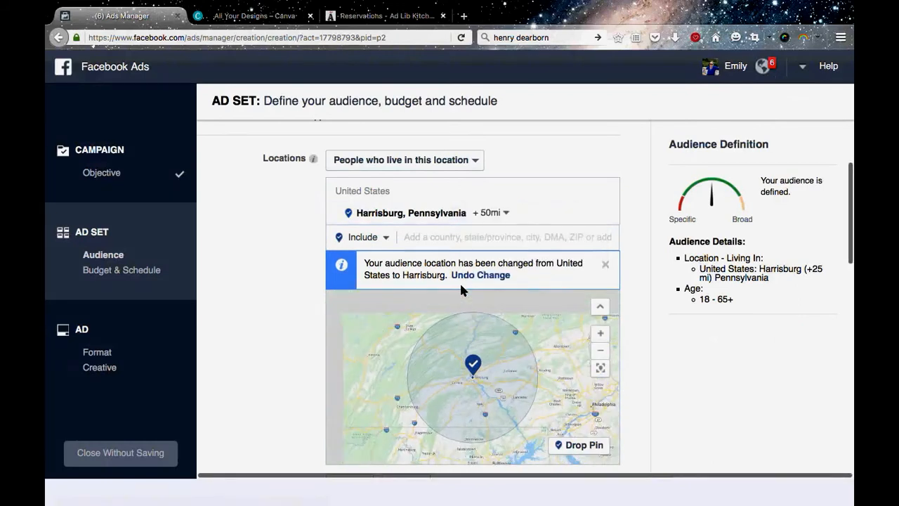
pyautogui.moveTo(444, 387); pyautogui.dragTo(424, 366)
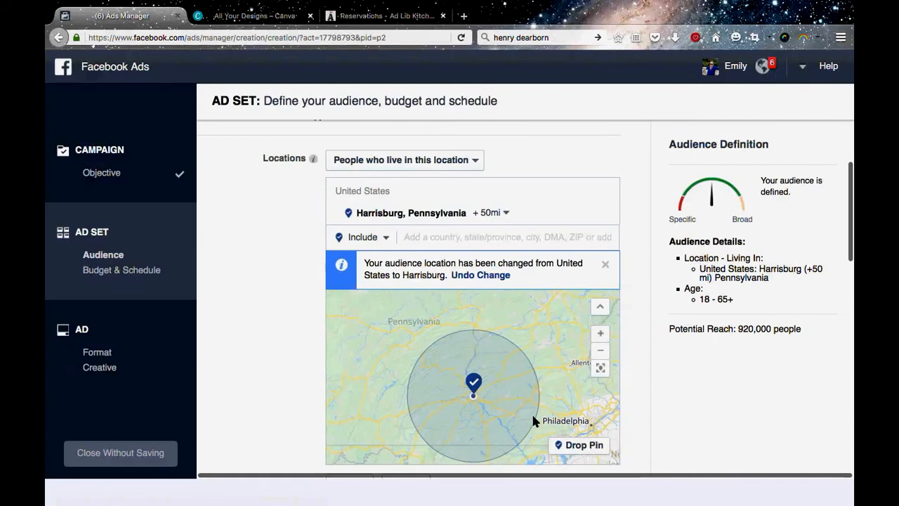
# Add Hershey, Pennsylvania as a second included location with a 50-mile radius.
pyautogui.click(424, 238)
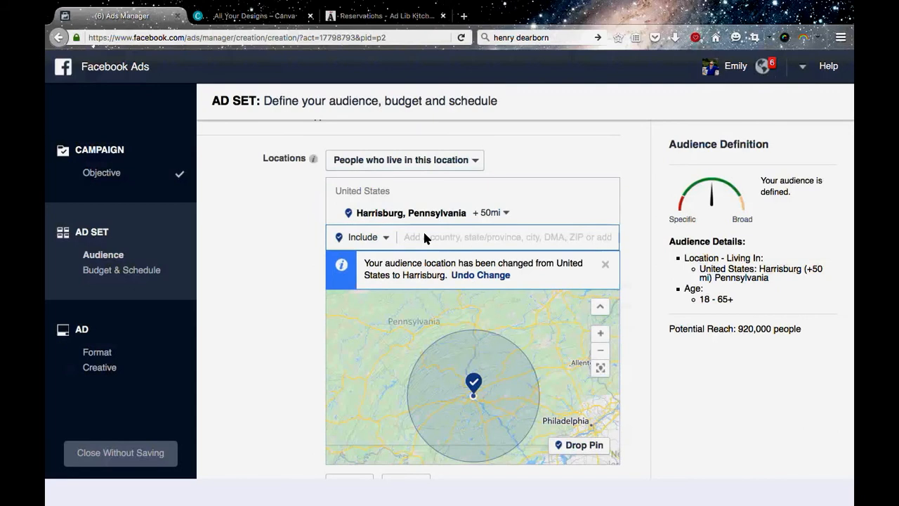
pyautogui.write('hershey')
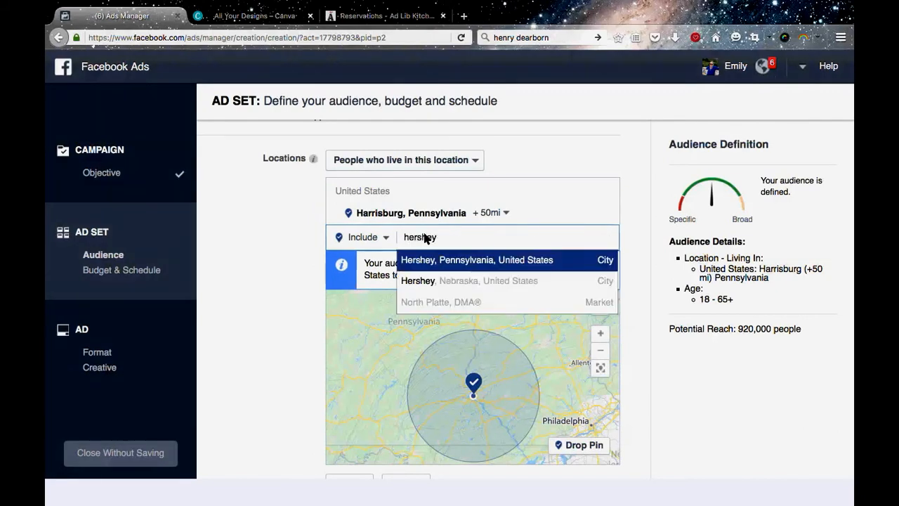
pyautogui.click(469, 261)
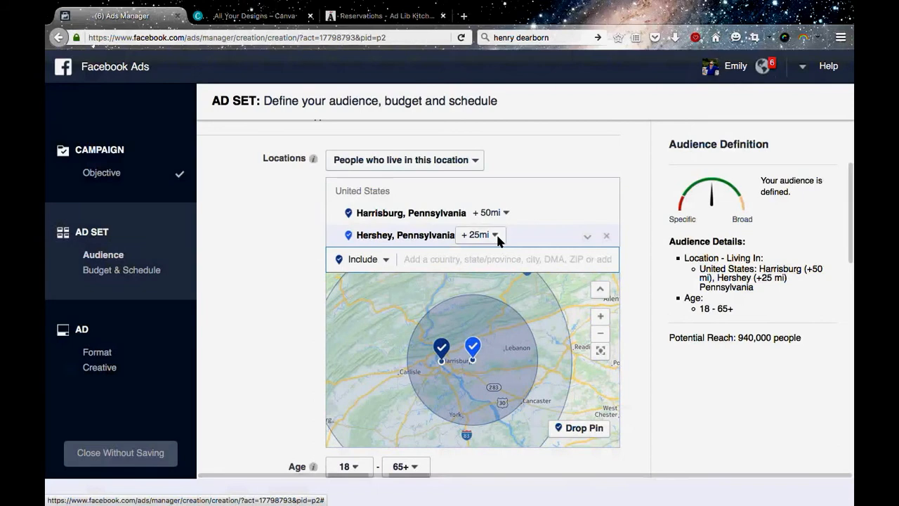
pyautogui.click(494, 235)
pyautogui.moveTo(506, 306); pyautogui.dragTo(574, 308)
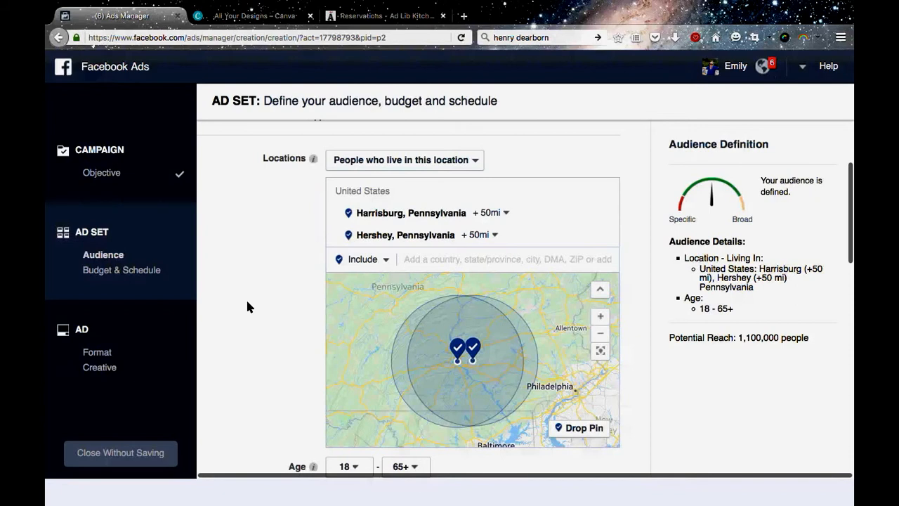
# Add Philadelphia, Pennsylvania as another included location for the audience.
pyautogui.scroll(-1, 247, 307)
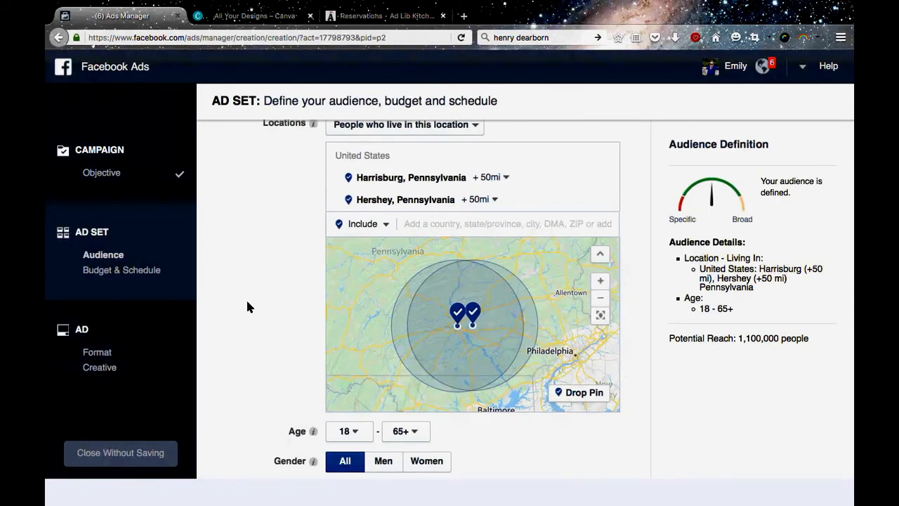
pyautogui.click(438, 230)
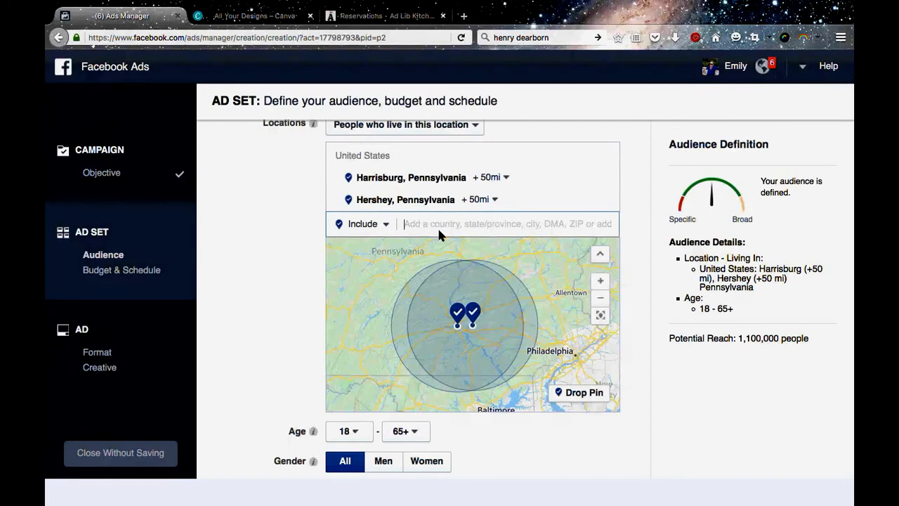
pyautogui.write('ph')
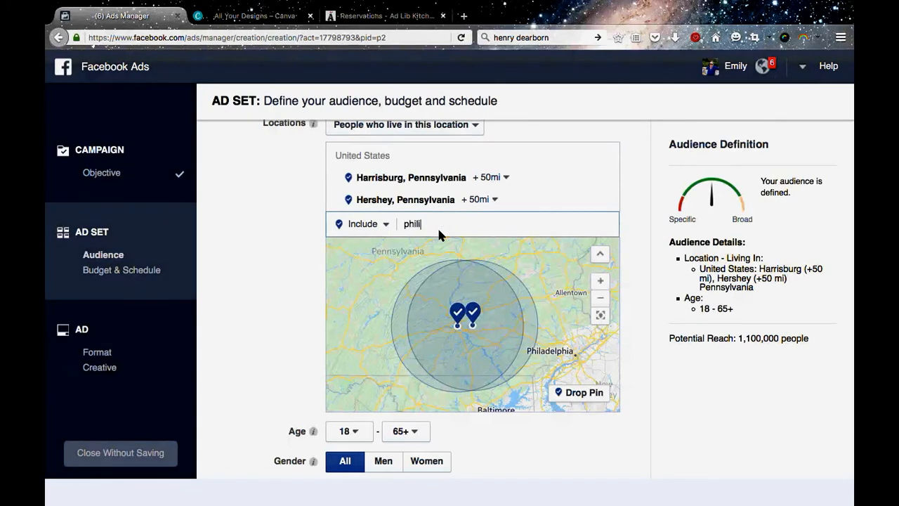
pyautogui.write('ili')
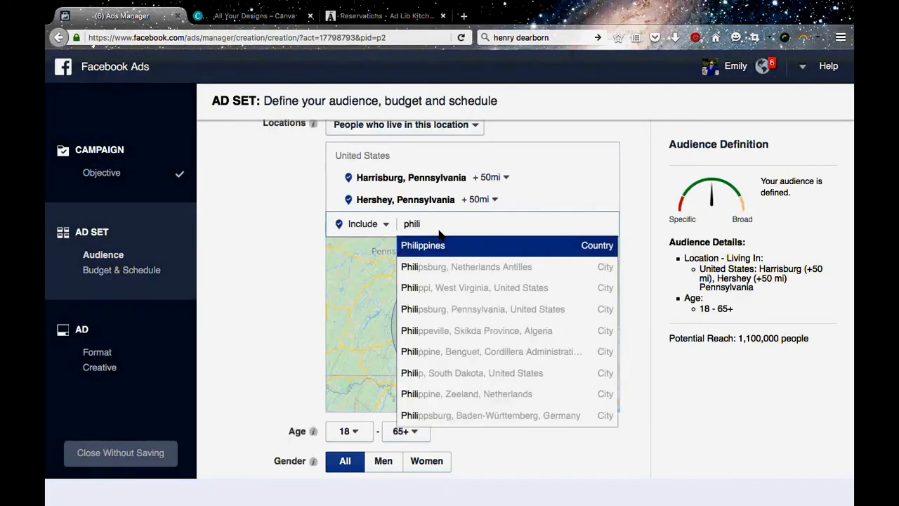
pyautogui.write('del')
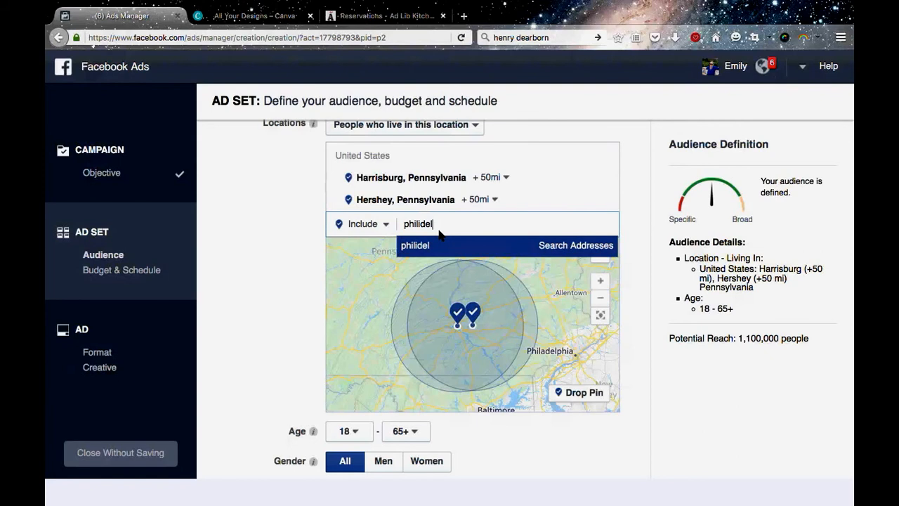
pyautogui.press('BackSpace')
pyautogui.press('BackSpace')
pyautogui.press('BackSpace')
pyautogui.press('BackSpace')
pyautogui.press('BackSpace')
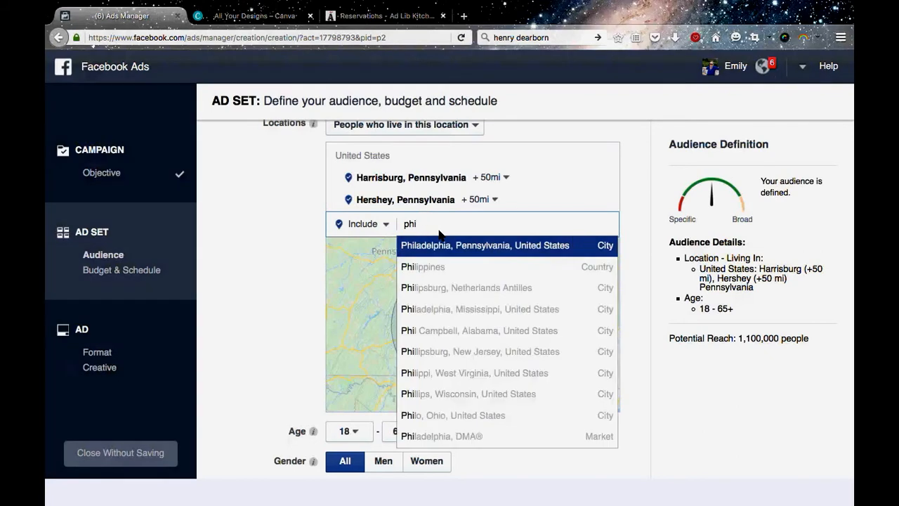
pyautogui.write('ladel')
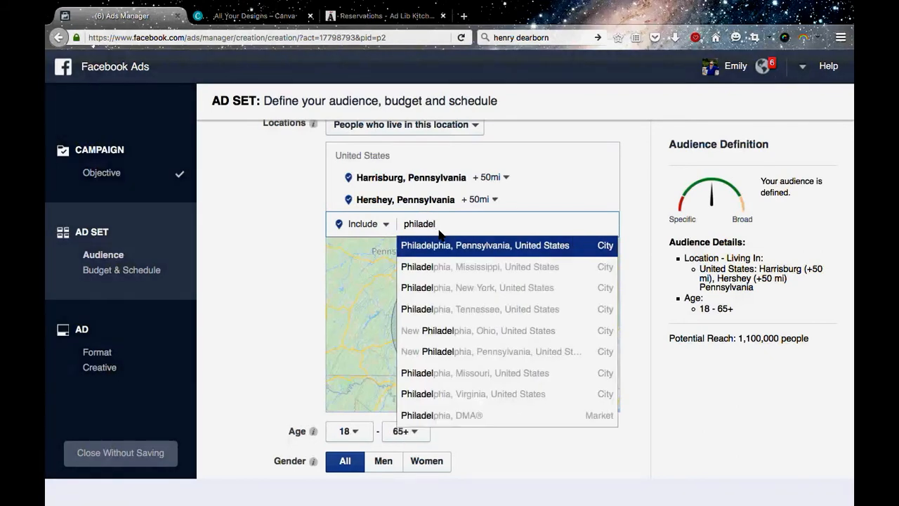
pyautogui.press('Return')
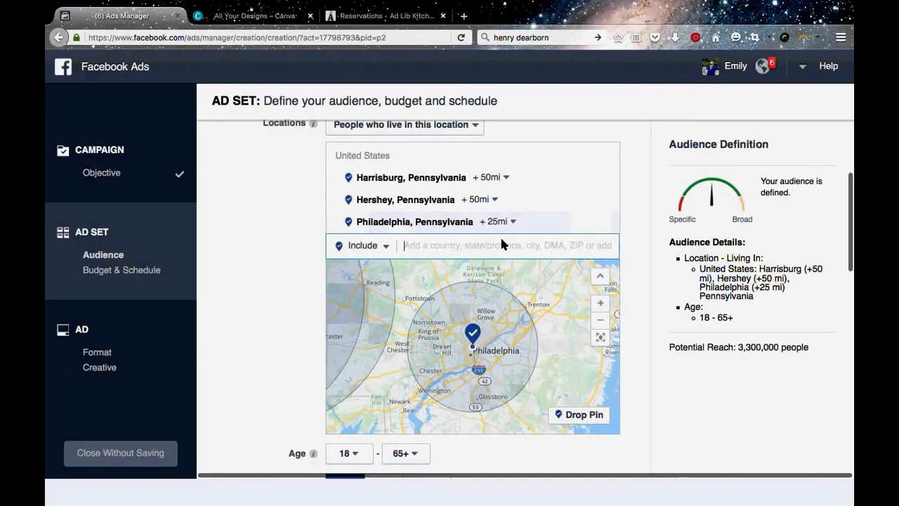
# Include Allentown, Pennsylvania in the audience locations and check the combined coverage on the map.
pyautogui.write('a;llen')
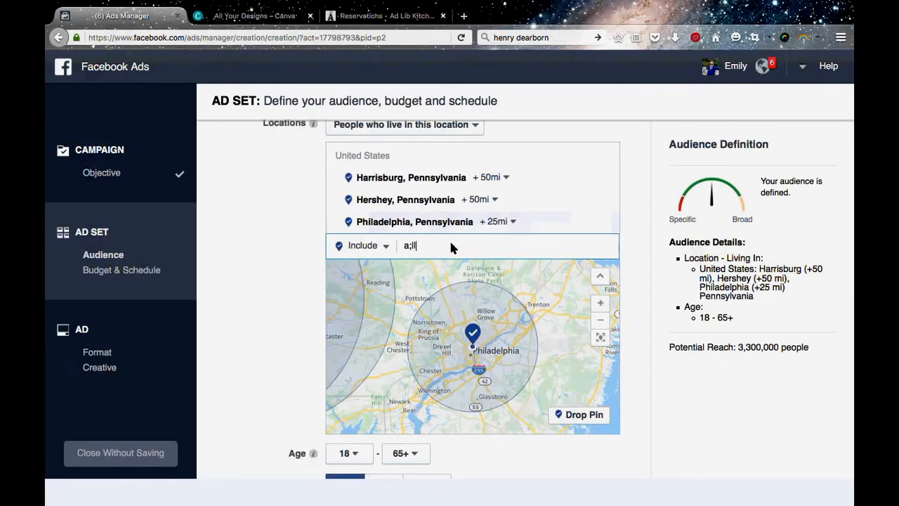
pyautogui.press('BackSpace')
pyautogui.press('BackSpace')
pyautogui.press('BackSpace')
pyautogui.press('BackSpace')
pyautogui.press('BackSpace')
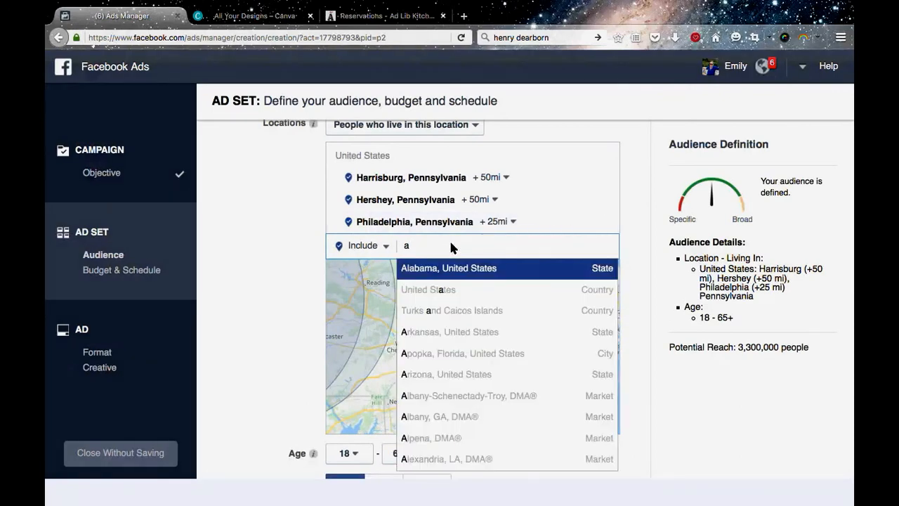
pyautogui.write('llento')
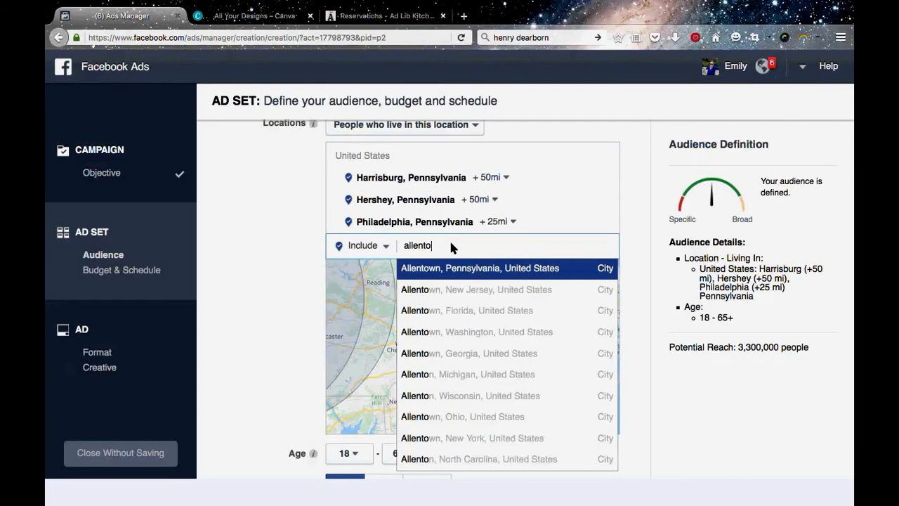
pyautogui.click(472, 262)
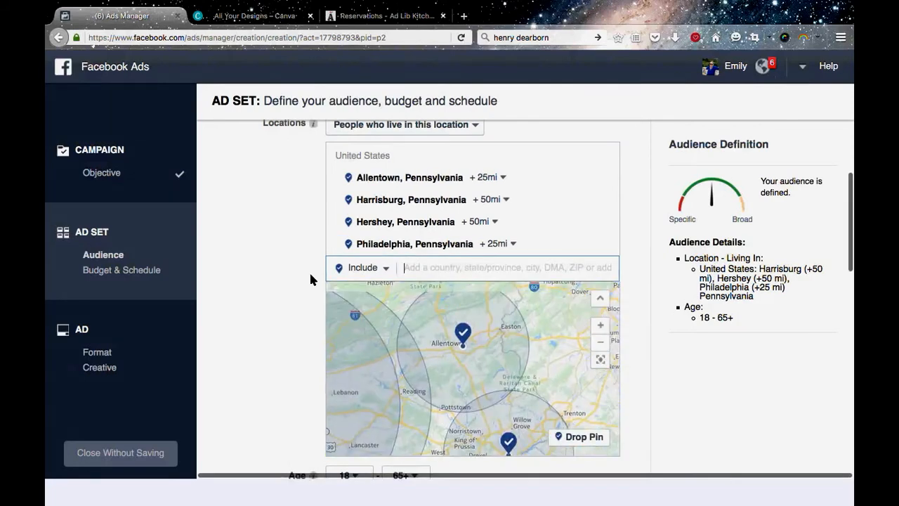
pyautogui.scroll(-2, 288, 278)
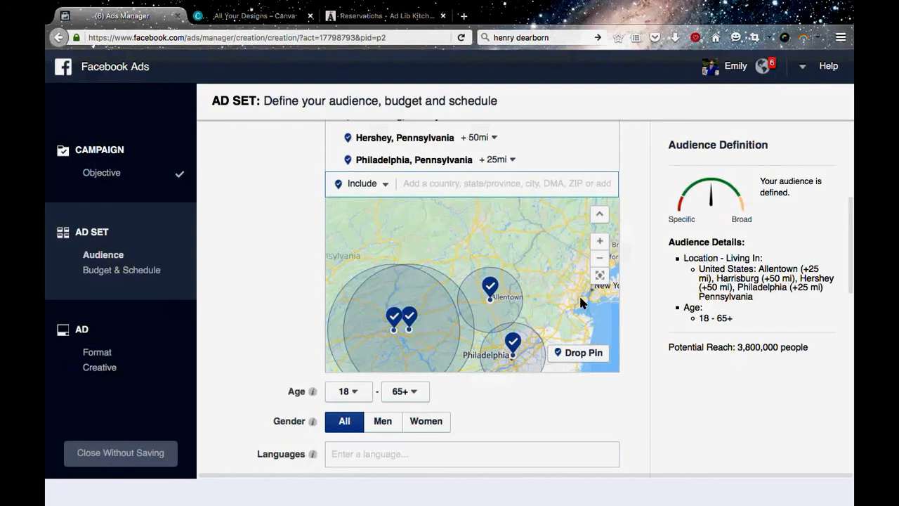
pyautogui.moveTo(548, 292); pyautogui.dragTo(560, 243)
pyautogui.scroll(-1, 249, 332)
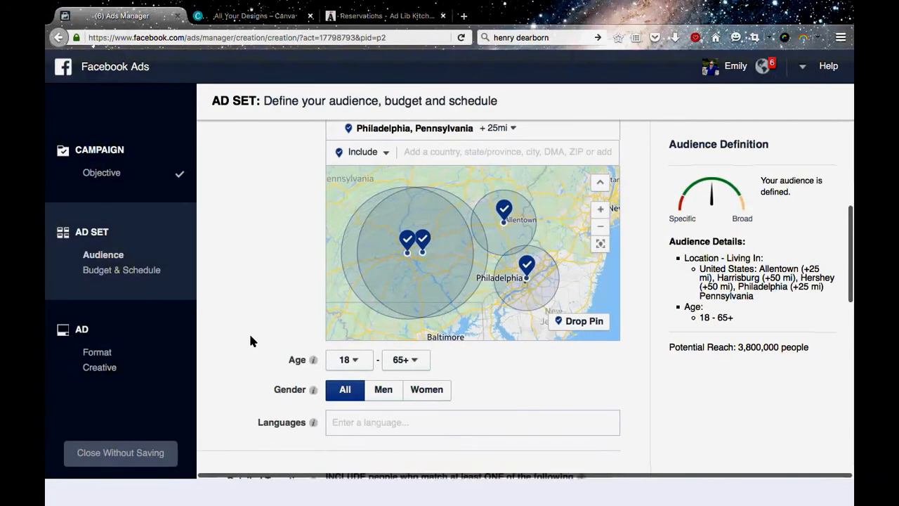
# Set the radius around Philadelphia to 50 miles.
pyautogui.scroll(1, 226, 283)
pyautogui.scroll(1, 226, 283)
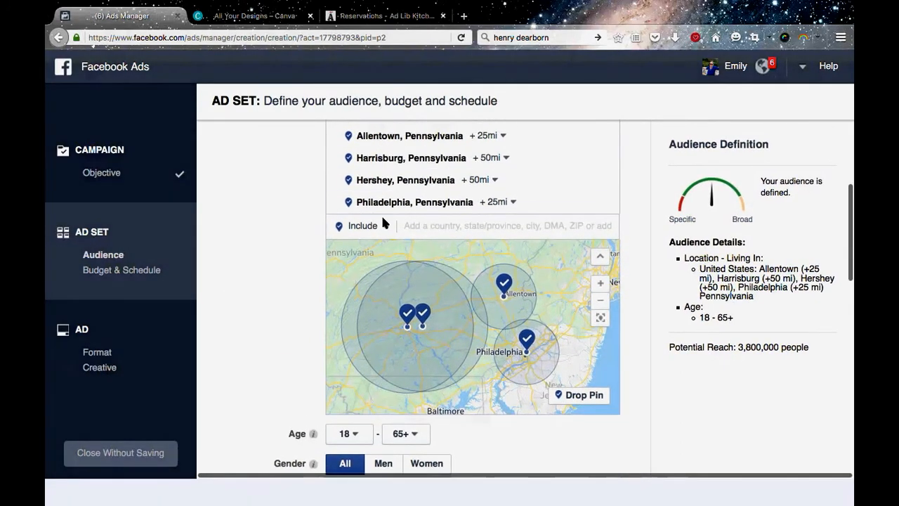
pyautogui.click(511, 202)
pyautogui.moveTo(522, 276); pyautogui.dragTo(527, 275)
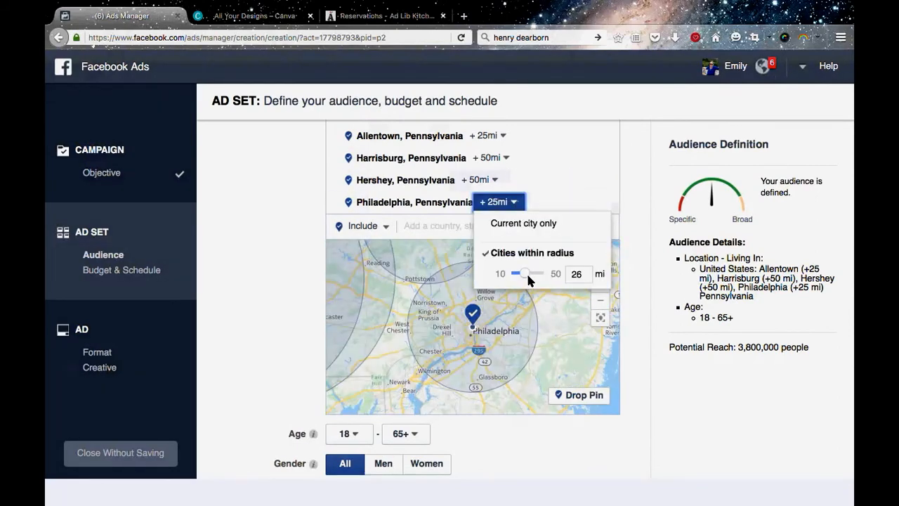
pyautogui.click(512, 202)
pyautogui.moveTo(529, 277); pyautogui.dragTo(533, 274)
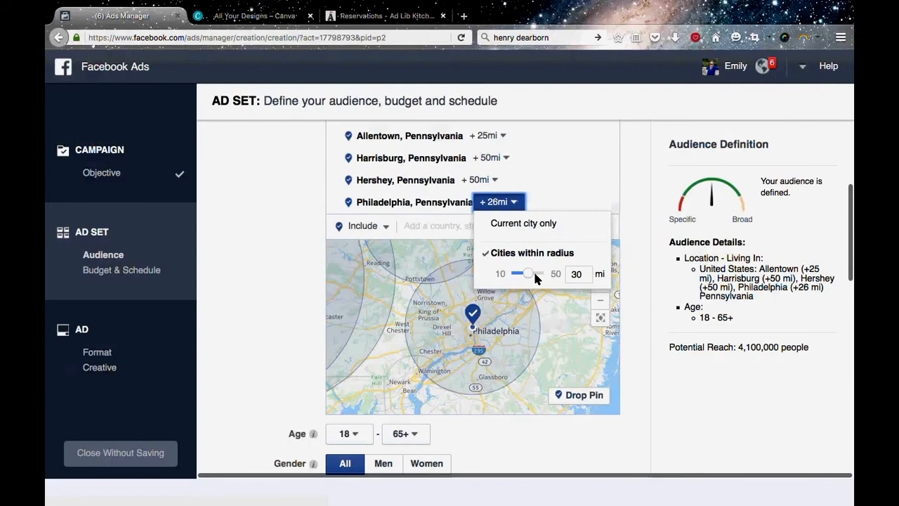
pyautogui.click(513, 202)
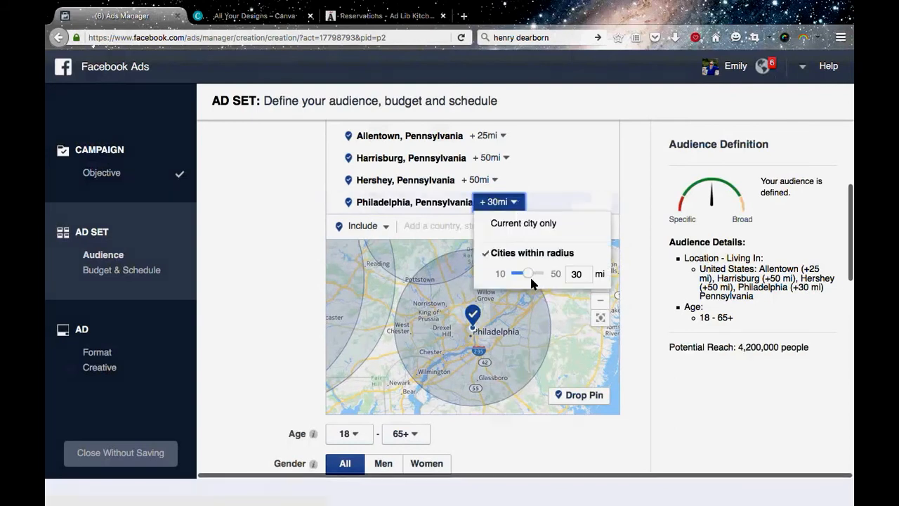
pyautogui.moveTo(538, 274); pyautogui.dragTo(577, 273)
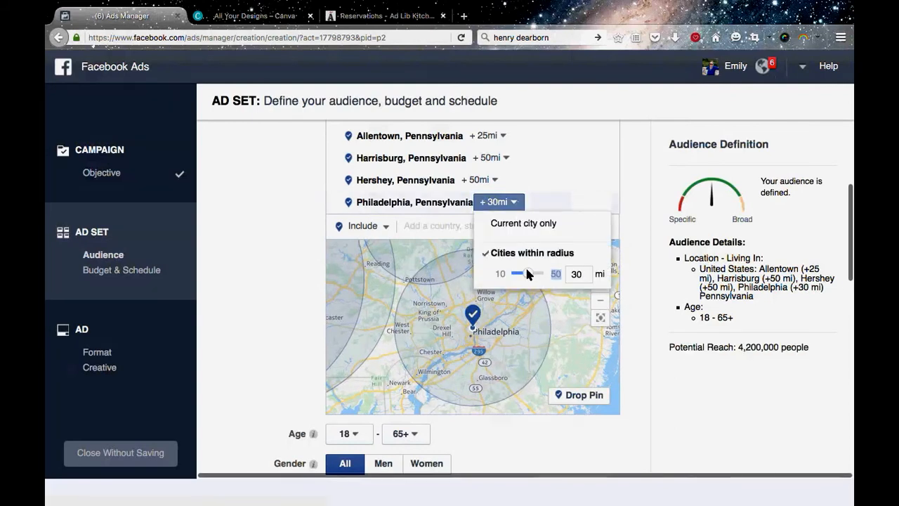
pyautogui.moveTo(527, 273); pyautogui.dragTo(554, 274)
pyautogui.click(255, 271)
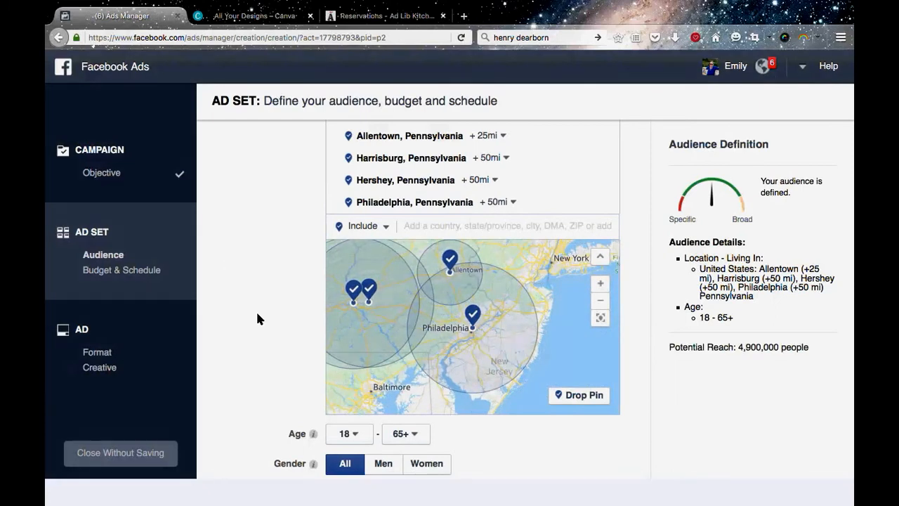
# Set the audience's minimum age to 27.
pyautogui.scroll(-1, 257, 319)
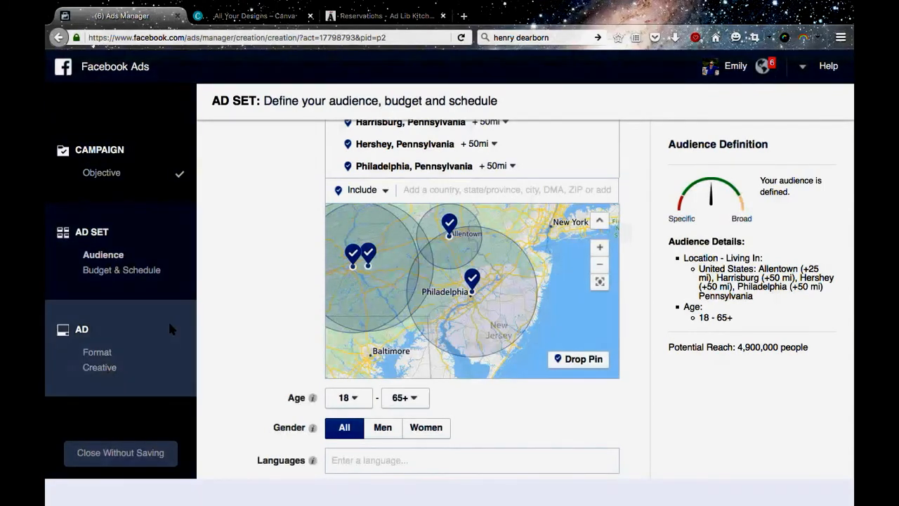
pyautogui.scroll(-1, 222, 331)
pyautogui.scroll(-3, 222, 331)
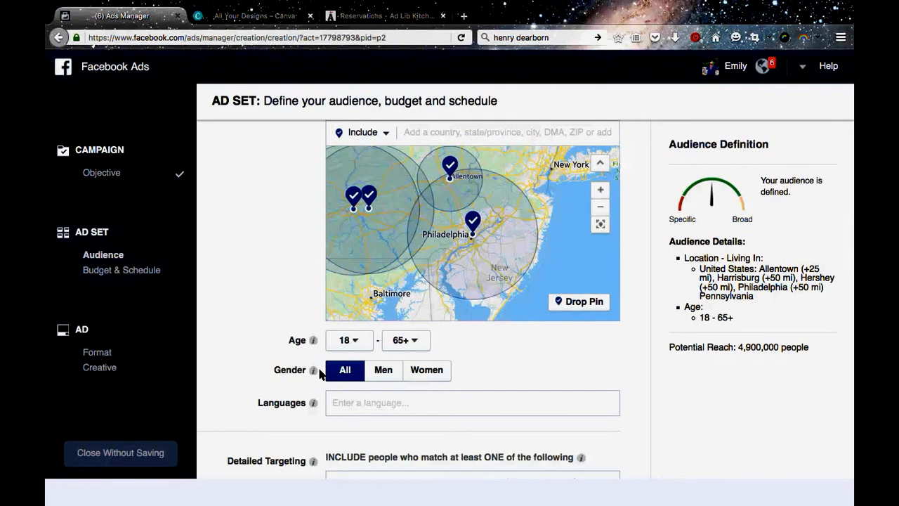
pyautogui.click(362, 341)
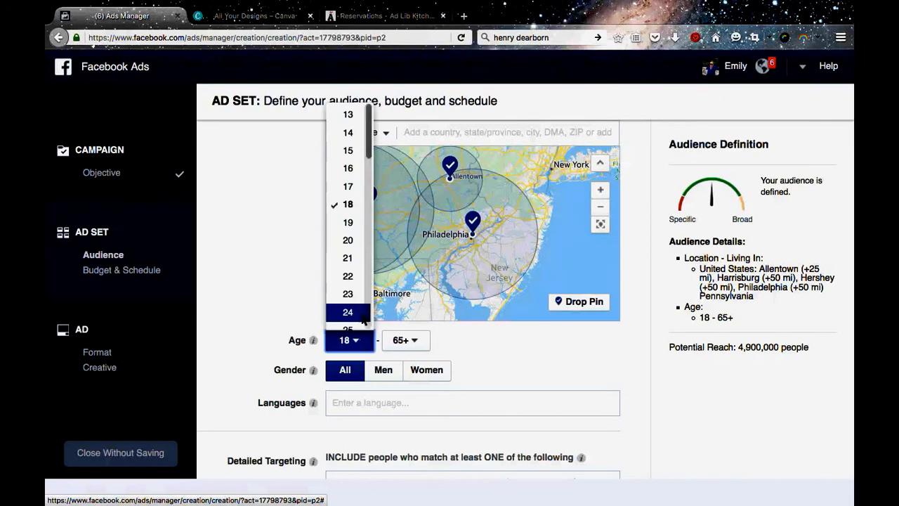
pyautogui.scroll(-3, 351, 295)
pyautogui.scroll(-1, 359, 294)
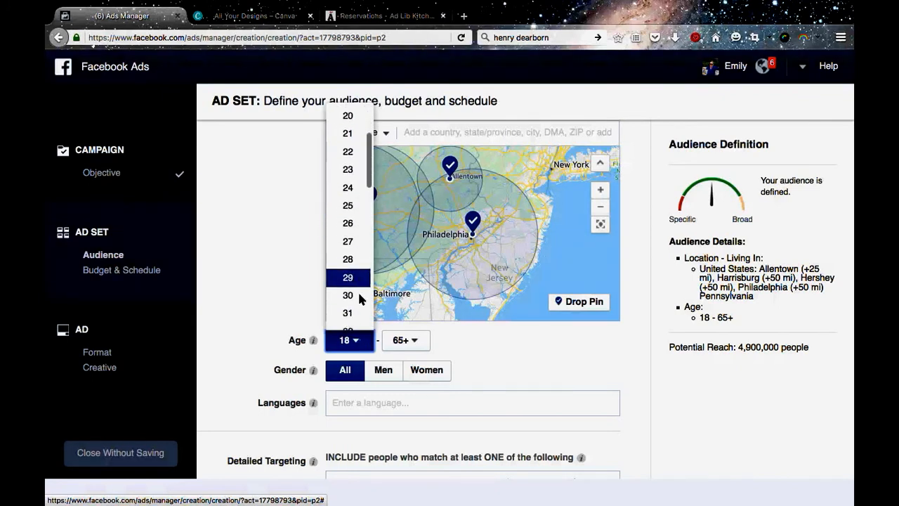
pyautogui.click(349, 238)
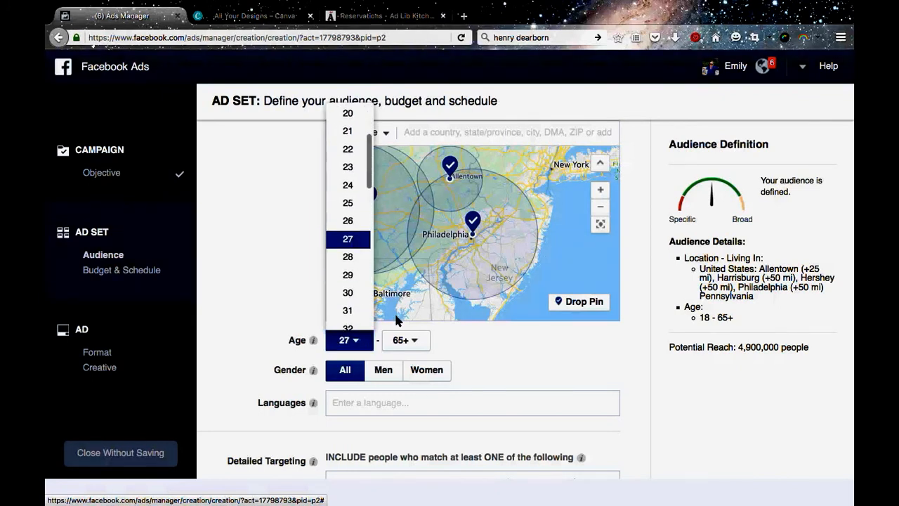
# Set the audience's maximum age to 50.
pyautogui.click(424, 342)
pyautogui.scroll(-15, 415, 287)
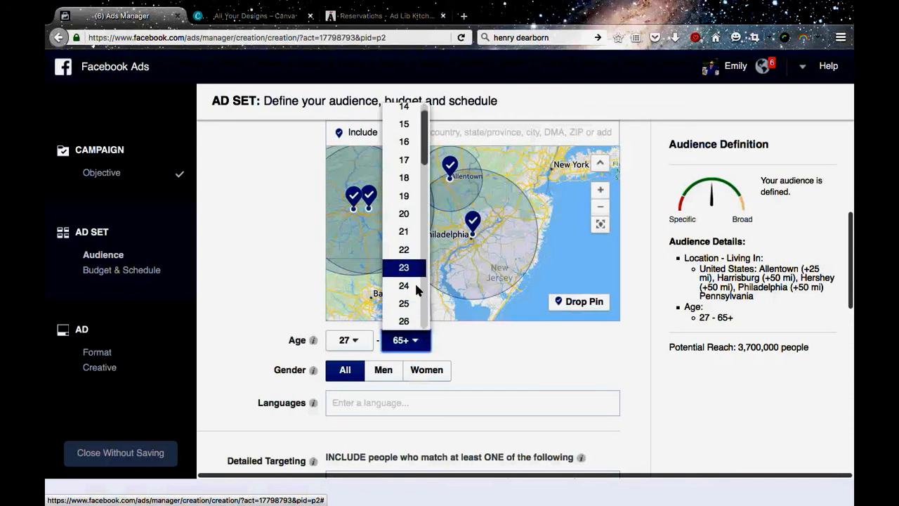
pyautogui.scroll(-2, 417, 288)
pyautogui.scroll(3, 417, 287)
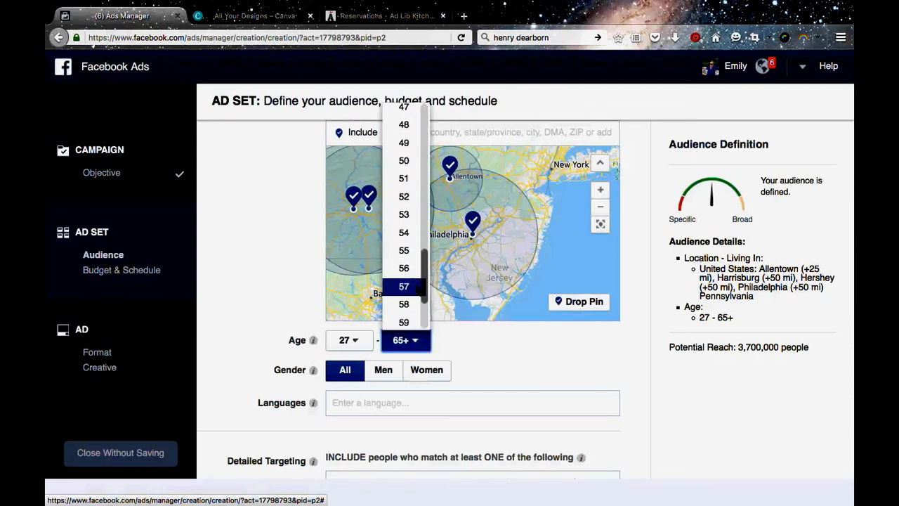
pyautogui.scroll(1, 414, 143)
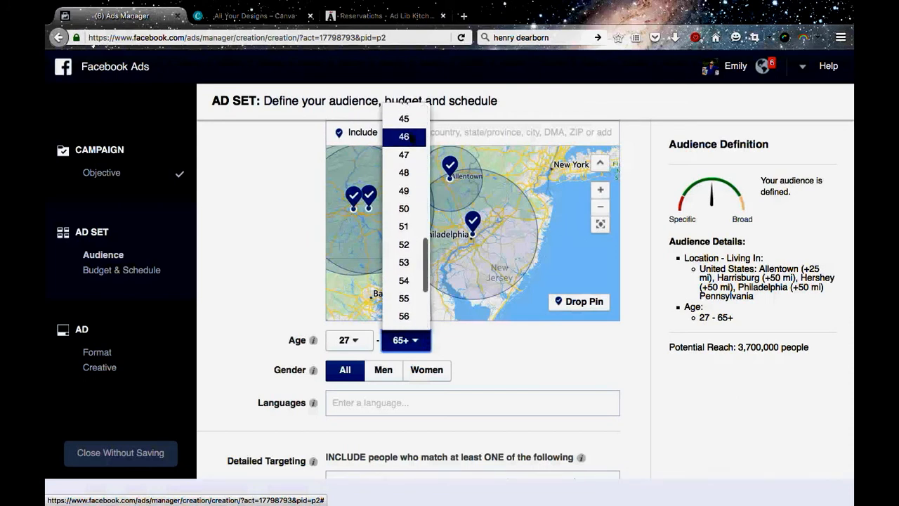
pyautogui.click(394, 215)
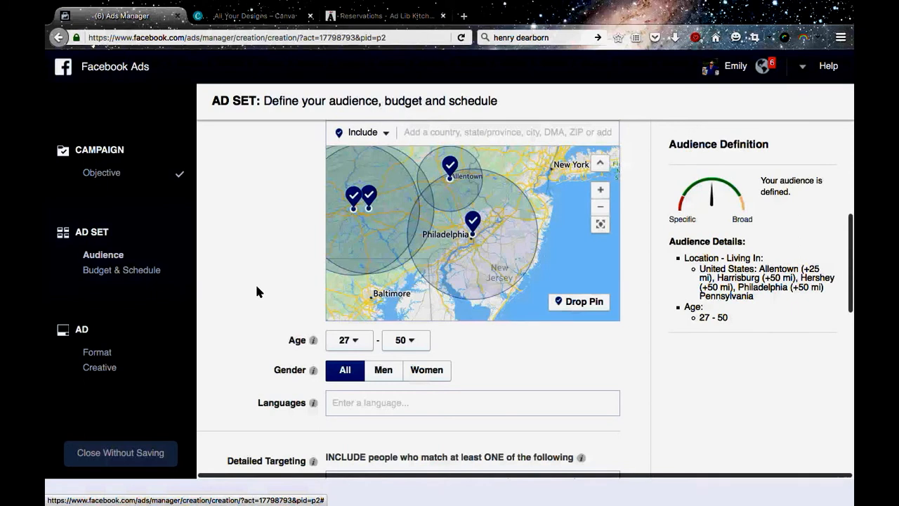
# Examine the audience's potential reach and the gender, language, detailed targeting and connection options.
pyautogui.scroll(-1, 256, 290)
pyautogui.scroll(-1, 257, 291)
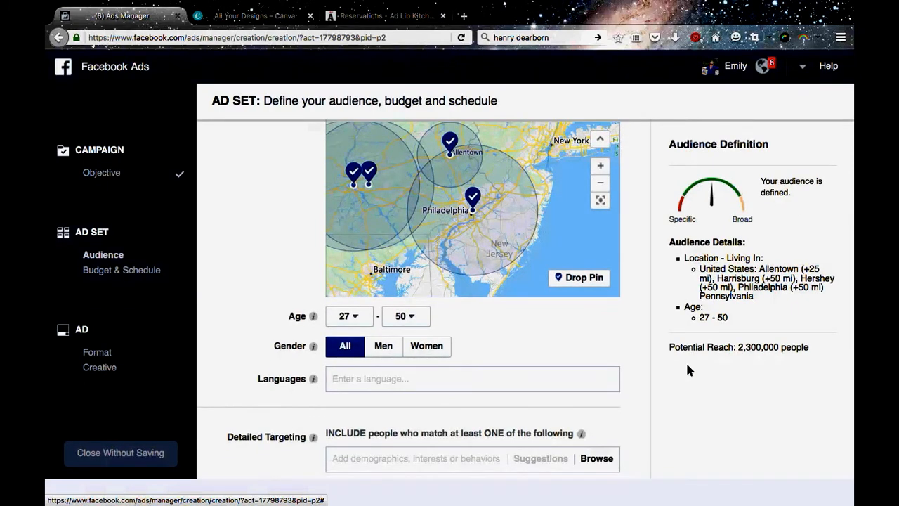
pyautogui.scroll(-1, 686, 361)
pyautogui.scroll(-2, 618, 335)
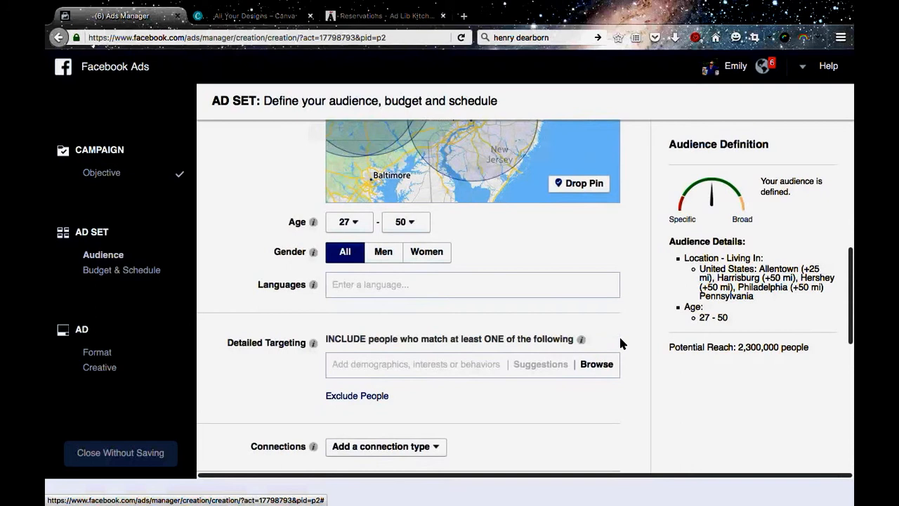
pyautogui.scroll(3, 619, 342)
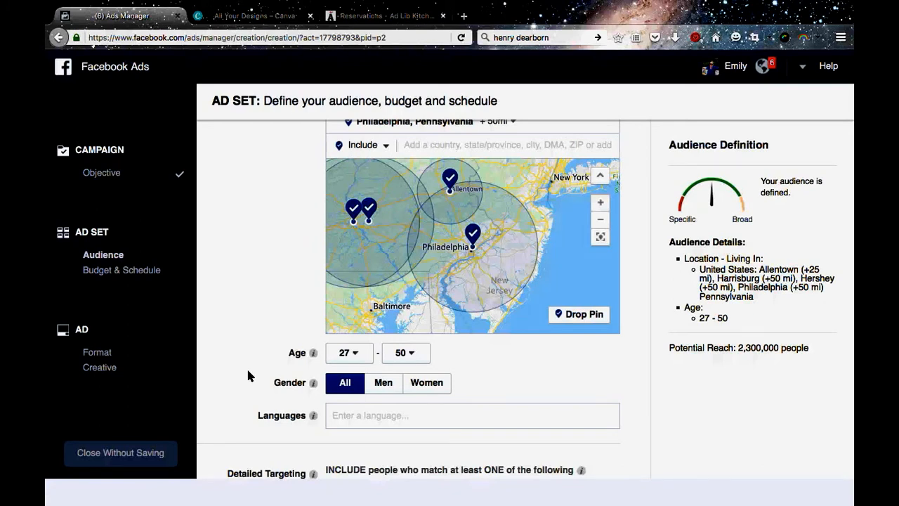
pyautogui.scroll(-3, 248, 376)
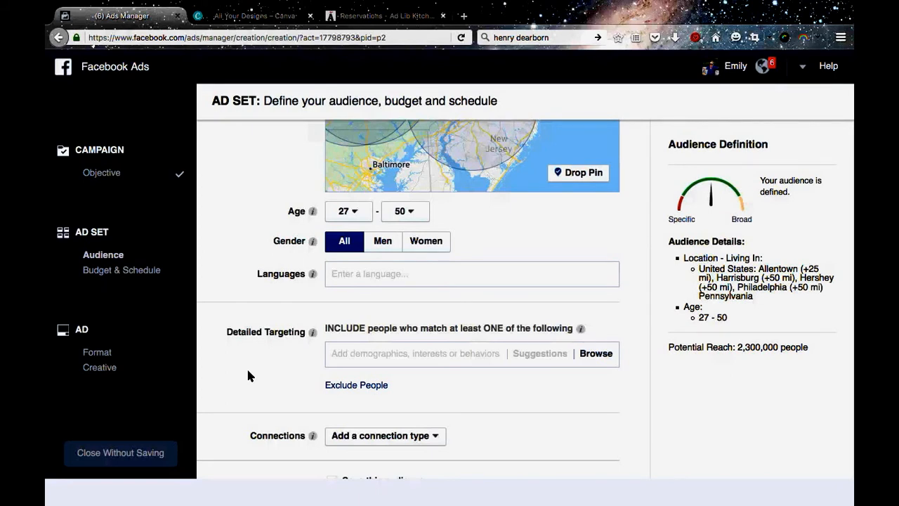
pyautogui.scroll(-2, 247, 376)
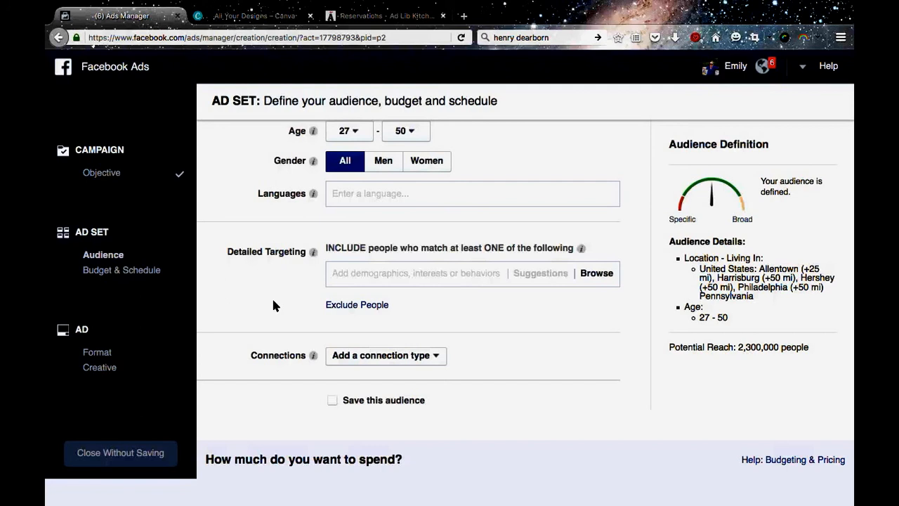
pyautogui.scroll(-1, 271, 295)
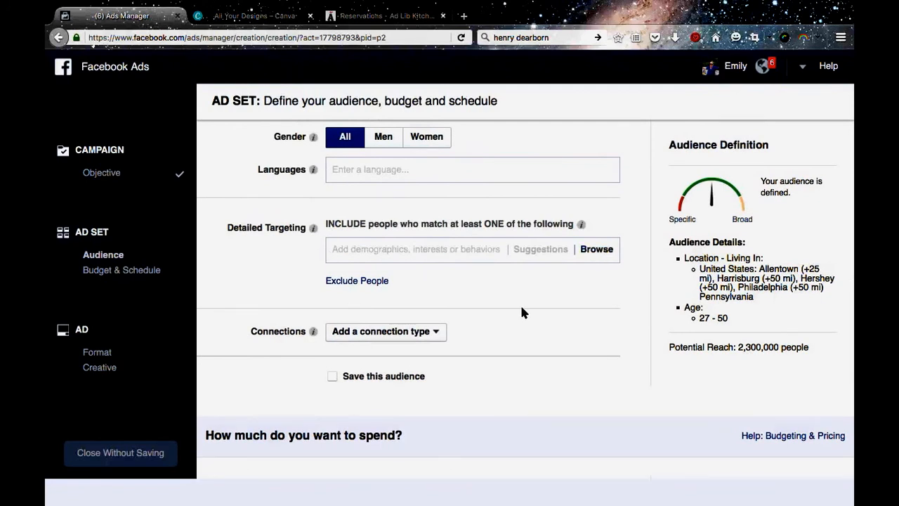
# Add the Parents (All) demographic from the All Parents group to the audience's detailed targeting.
pyautogui.scroll(-3, 521, 312)
pyautogui.scroll(3, 548, 295)
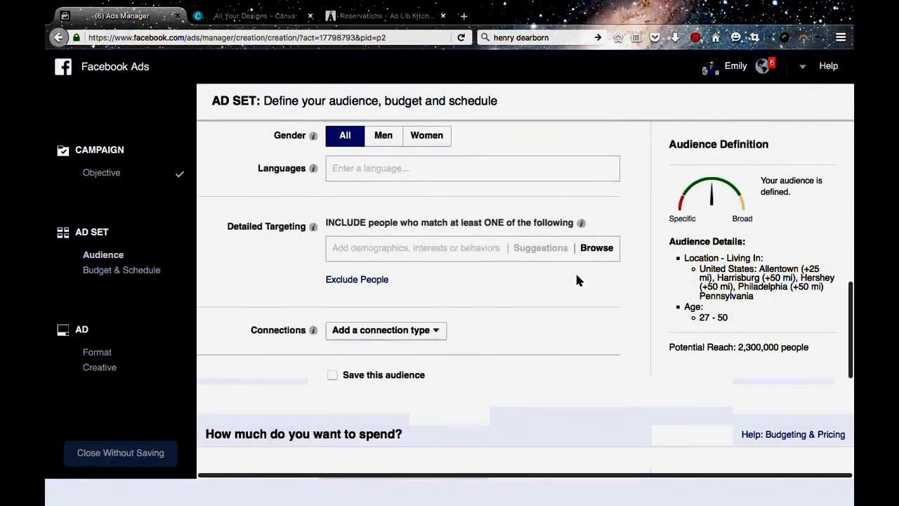
pyautogui.click(605, 249)
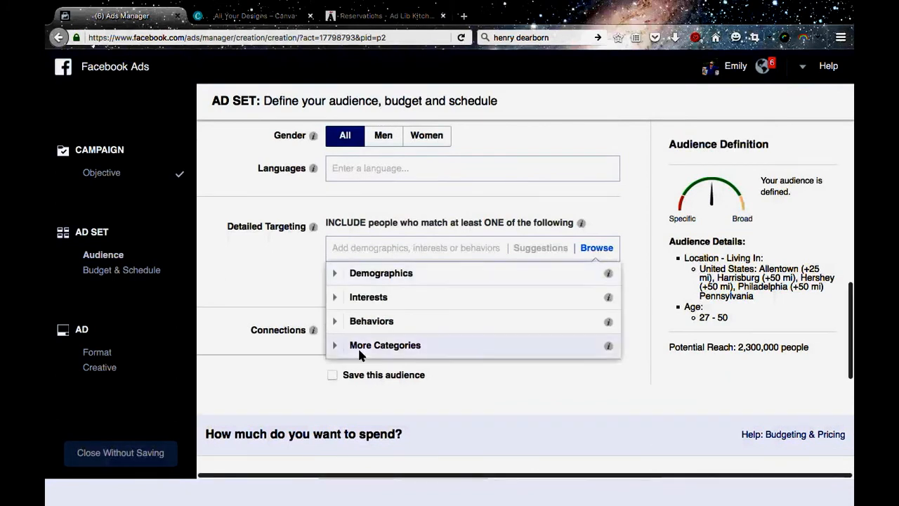
pyautogui.click(337, 273)
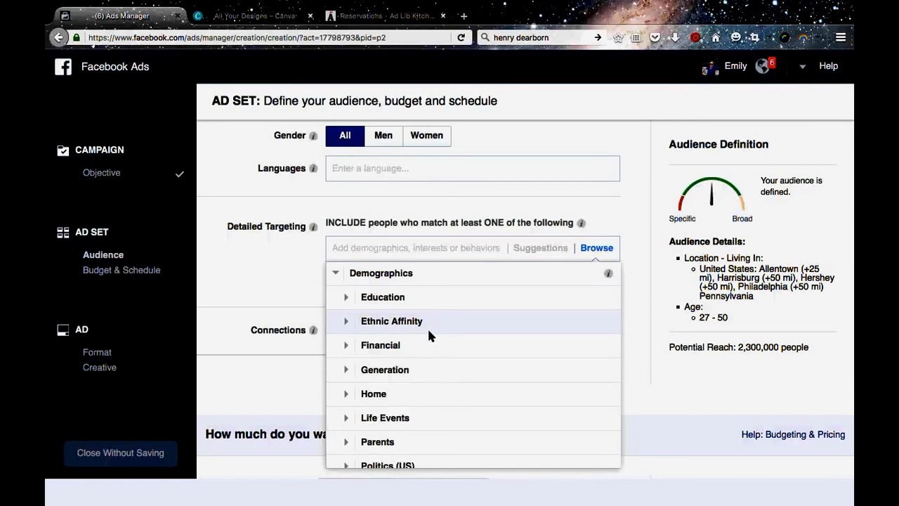
pyautogui.scroll(-1, 427, 340)
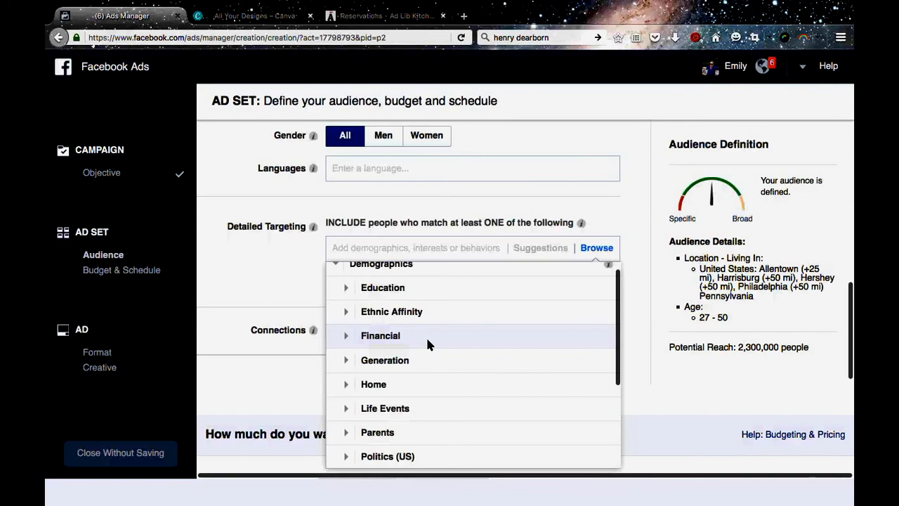
pyautogui.scroll(-1, 427, 344)
pyautogui.scroll(1, 347, 273)
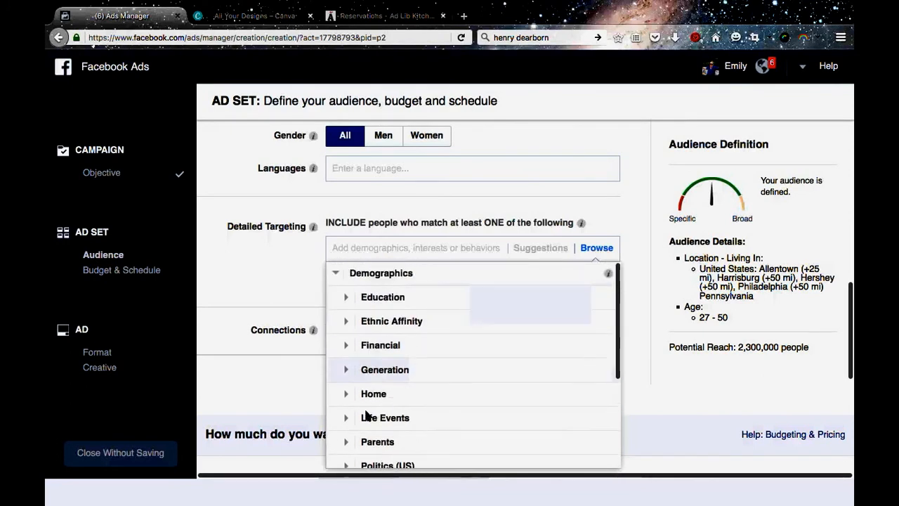
pyautogui.scroll(-2, 366, 415)
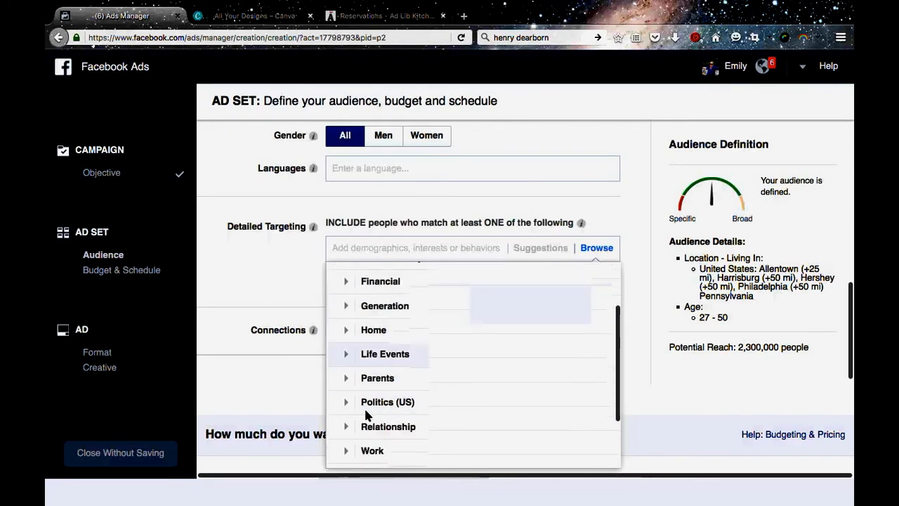
pyautogui.click(348, 379)
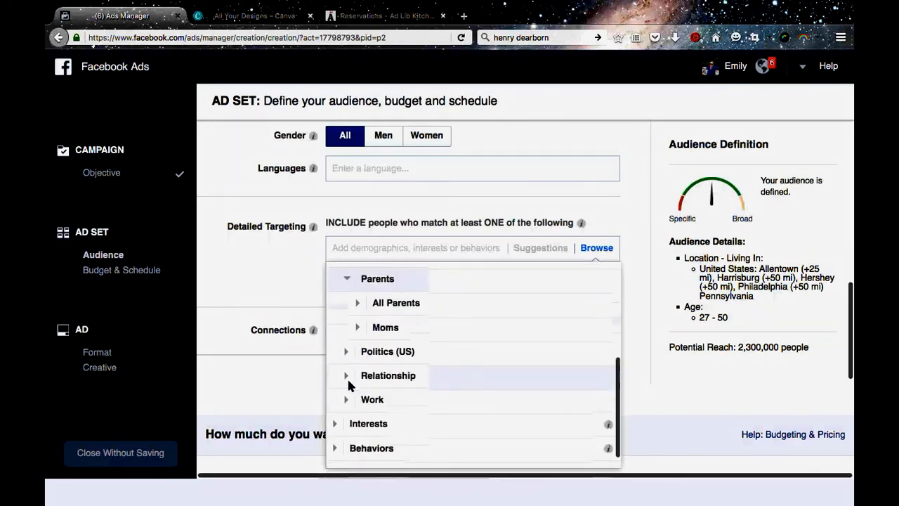
pyautogui.click(369, 296)
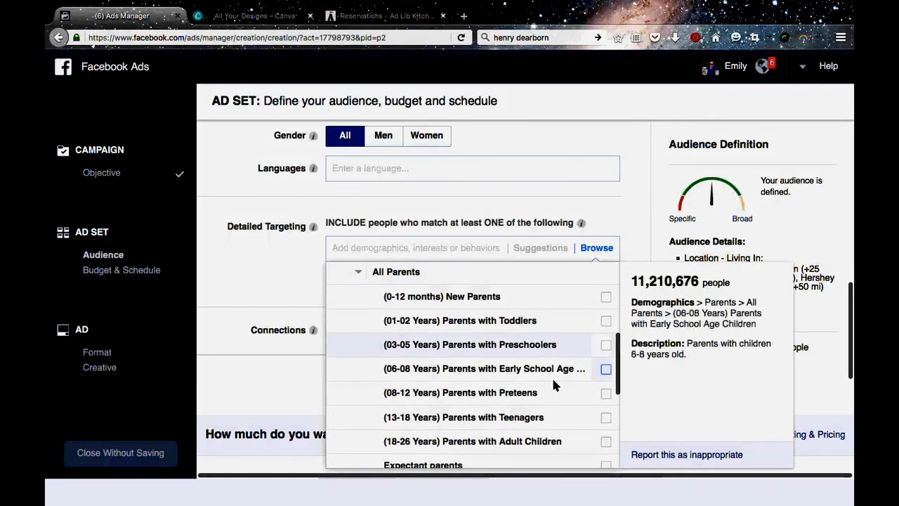
pyautogui.scroll(-3, 550, 405)
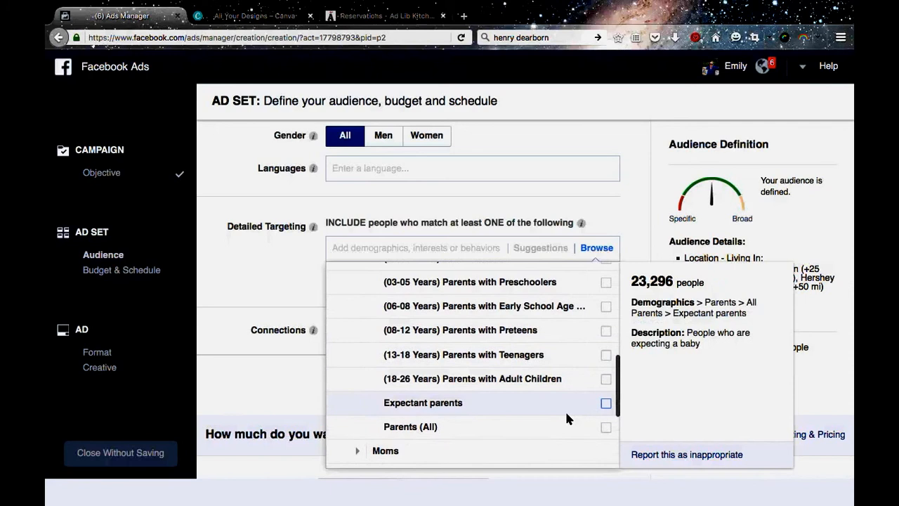
pyautogui.click(606, 426)
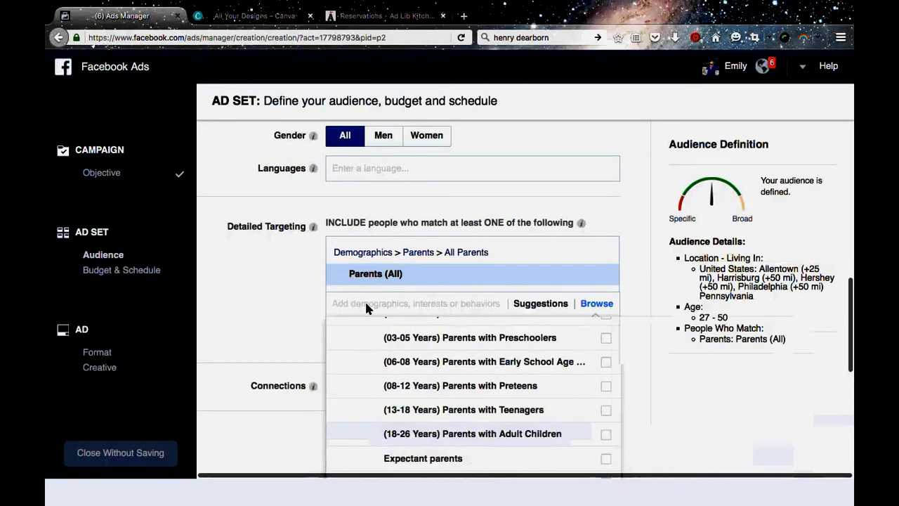
pyautogui.click(626, 285)
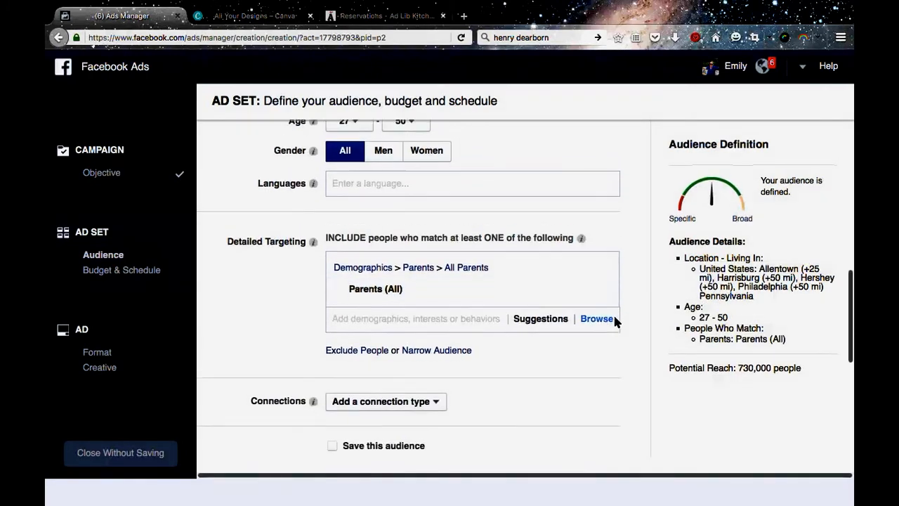
# Examine the Interests categories available for detailed targeting, then collapse them.
pyautogui.click(603, 303)
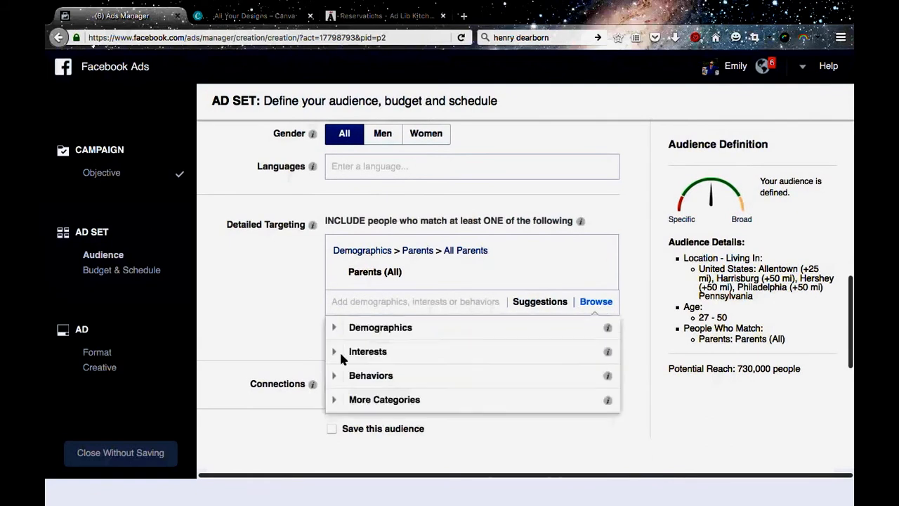
pyautogui.click(342, 357)
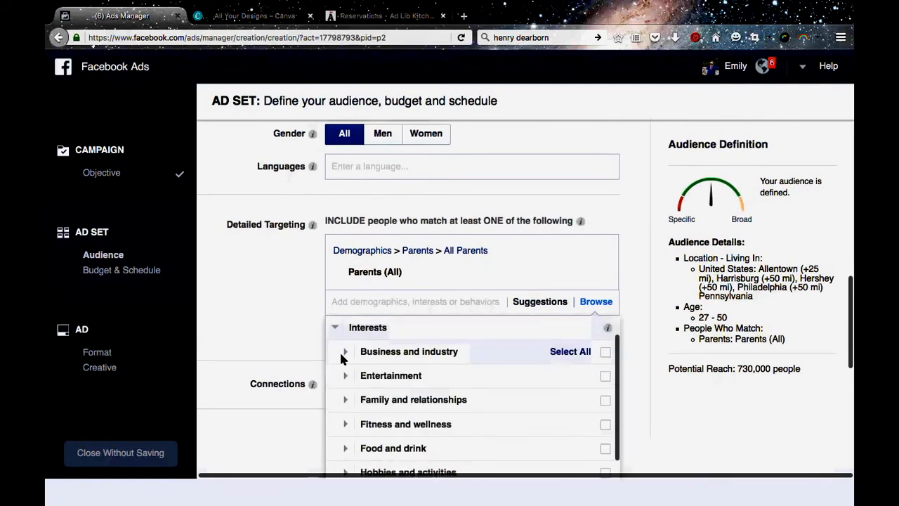
pyautogui.scroll(-5, 340, 359)
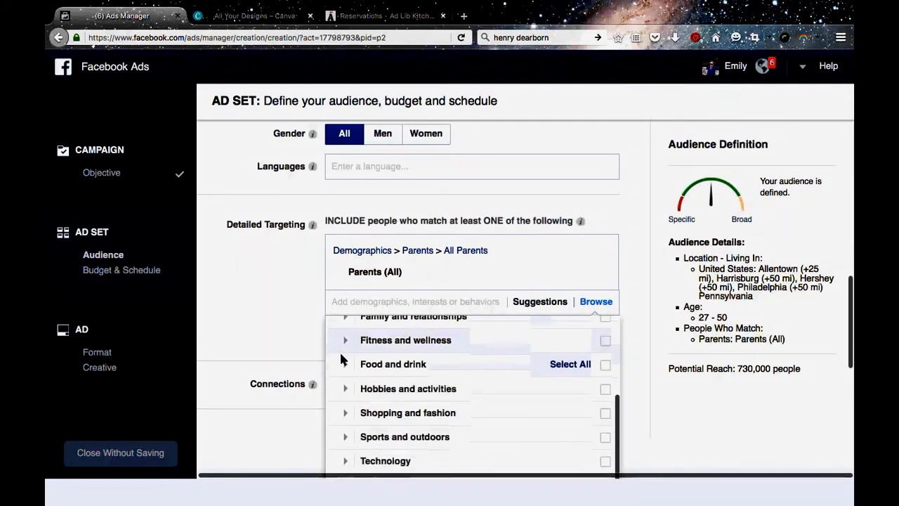
pyautogui.scroll(2, 341, 359)
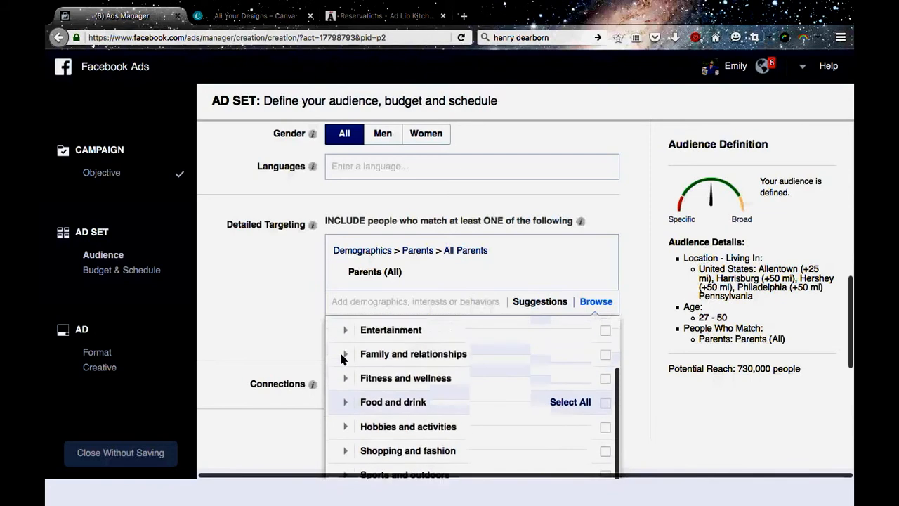
pyautogui.scroll(3, 341, 359)
pyautogui.click(334, 353)
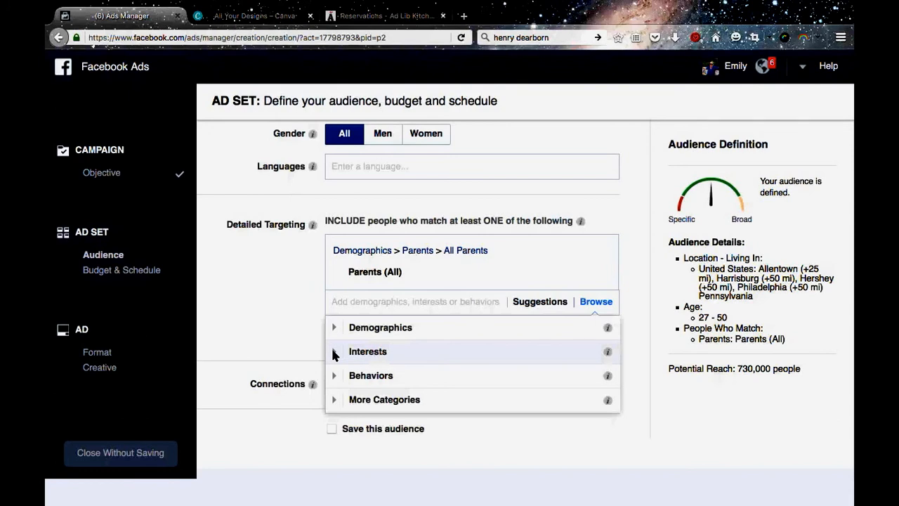
# Look through the Behaviors categories available for detailed targeting, from Automotive to Travel.
pyautogui.click(335, 376)
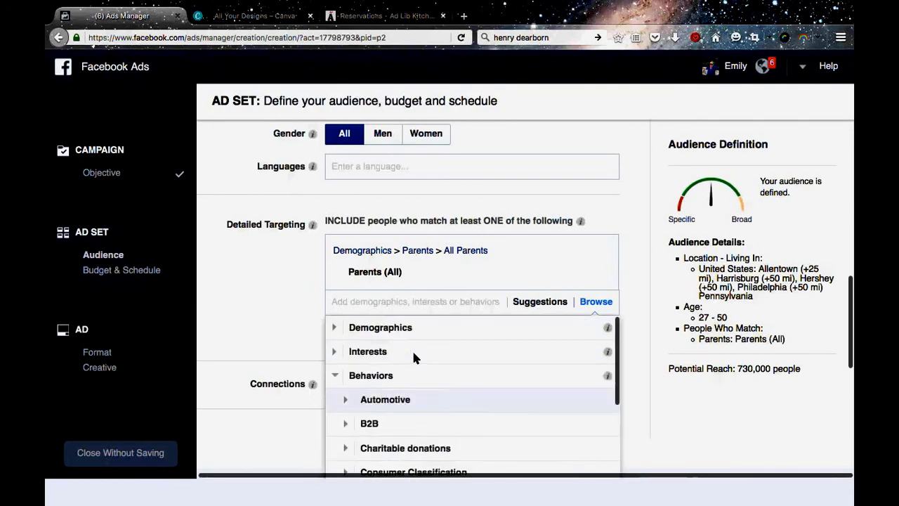
pyautogui.scroll(-2, 365, 363)
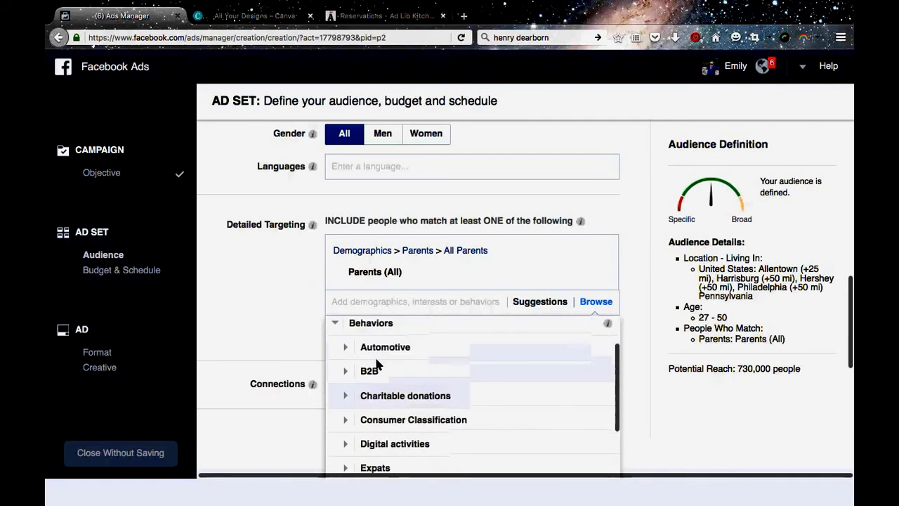
pyautogui.scroll(-1, 493, 427)
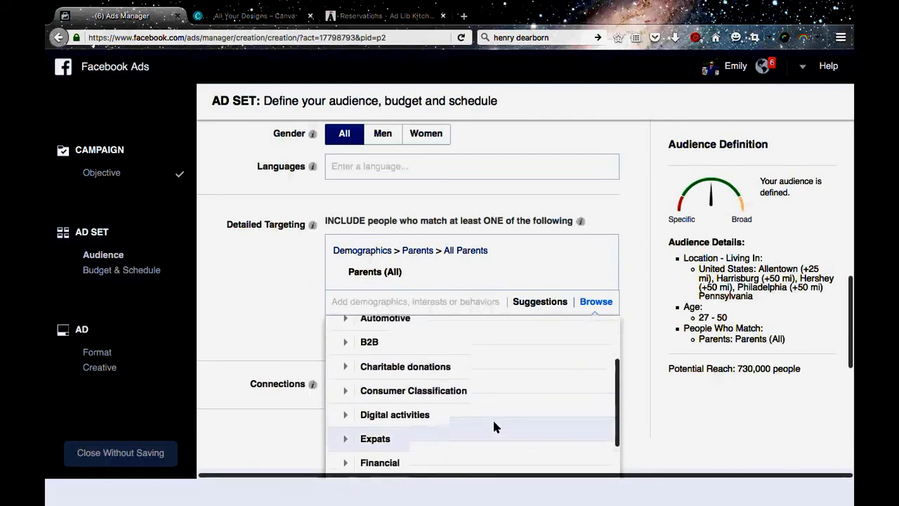
pyautogui.scroll(1, 494, 427)
pyautogui.scroll(-3, 494, 426)
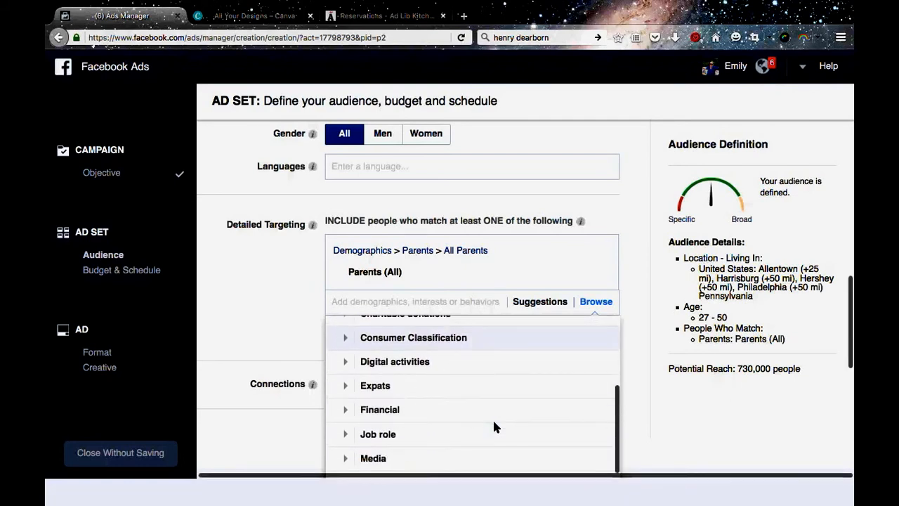
pyautogui.scroll(-2, 493, 425)
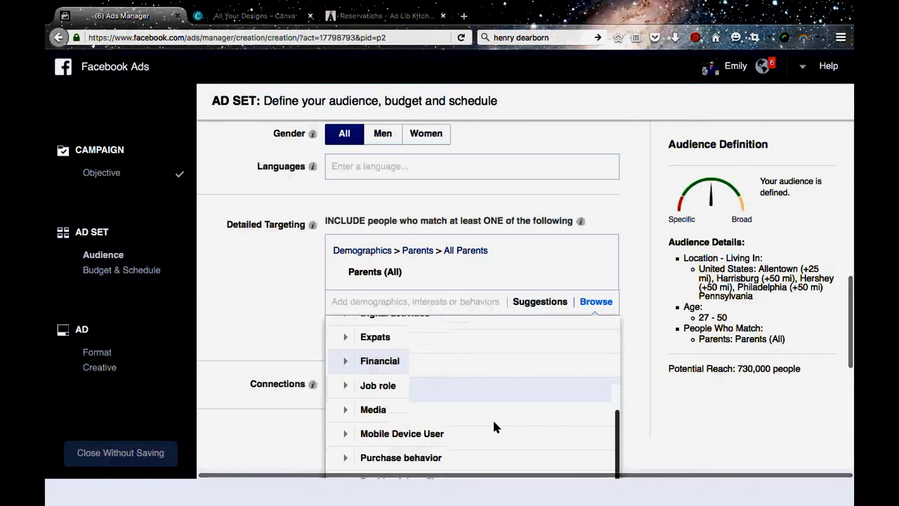
pyautogui.scroll(-2, 494, 427)
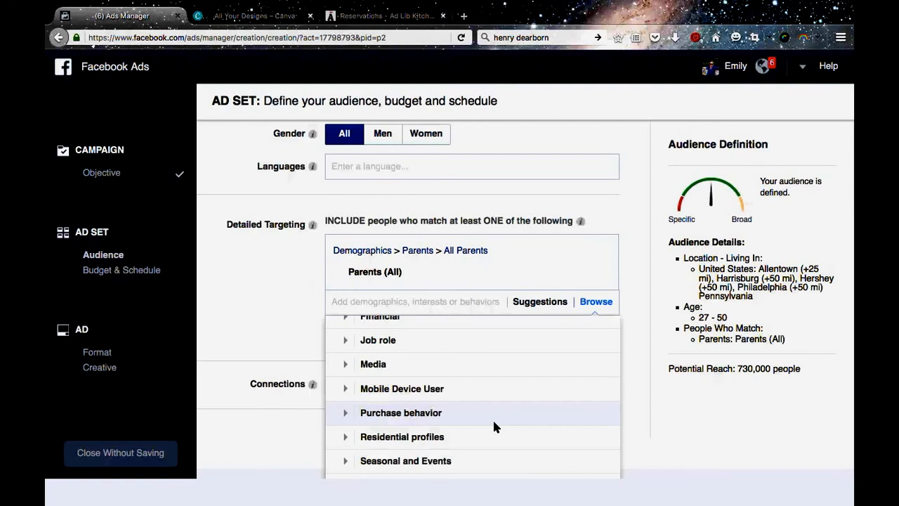
pyautogui.scroll(-2, 494, 426)
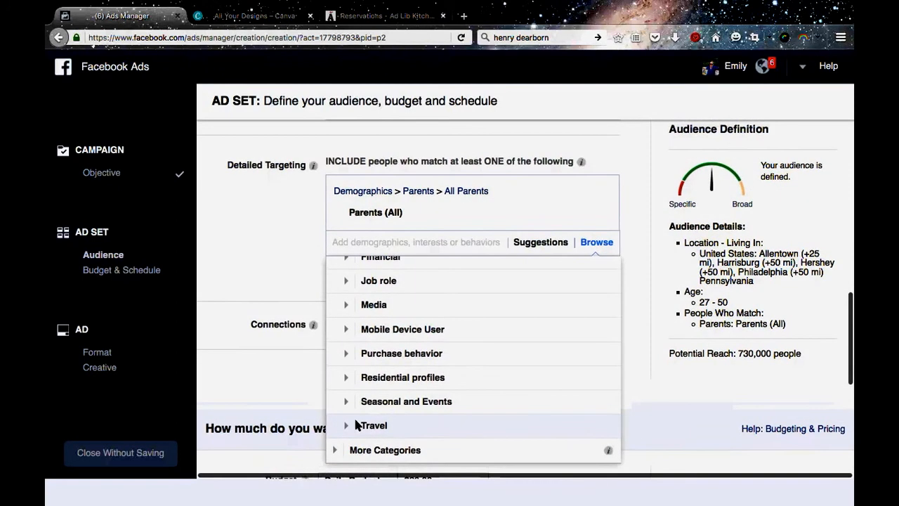
# Examine the Travel behavior options, such as business travelers and commuters, and collapse the Behaviors categories.
pyautogui.click(357, 425)
pyautogui.scroll(-4, 439, 408)
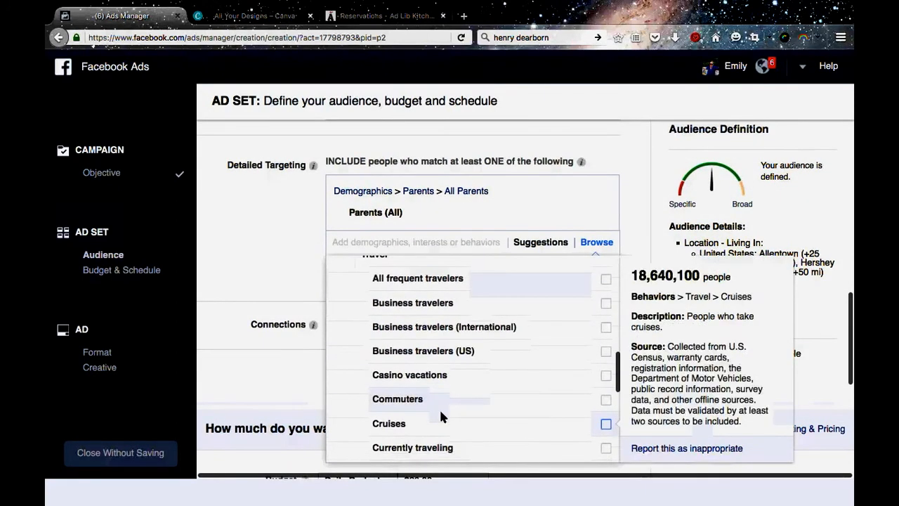
pyautogui.scroll(2, 436, 393)
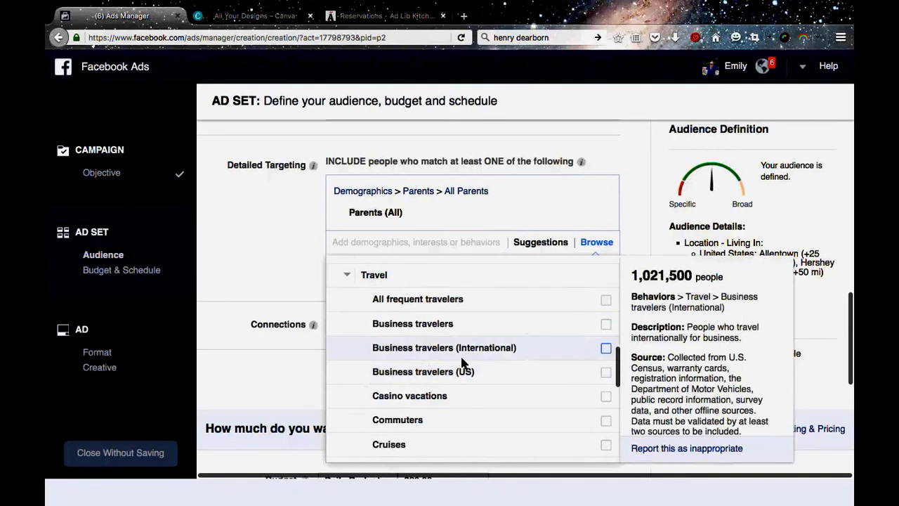
pyautogui.scroll(-1, 461, 361)
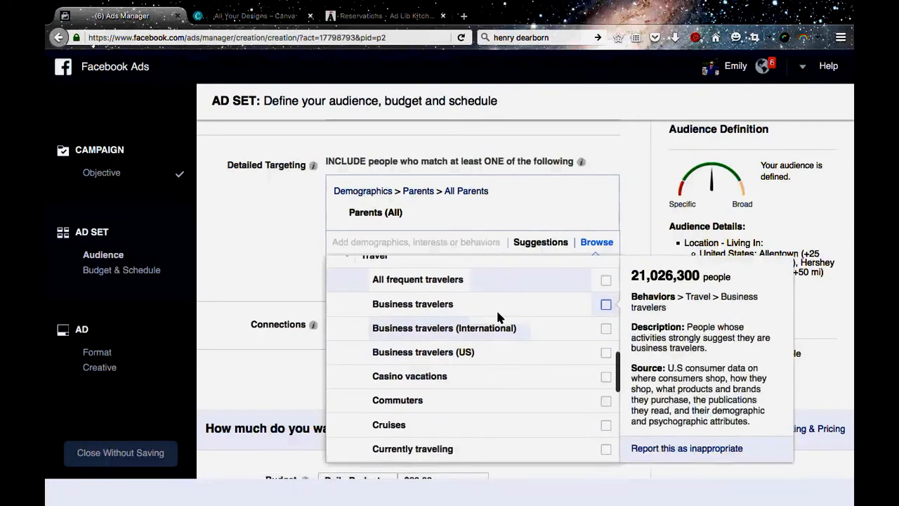
pyautogui.scroll(-1, 495, 356)
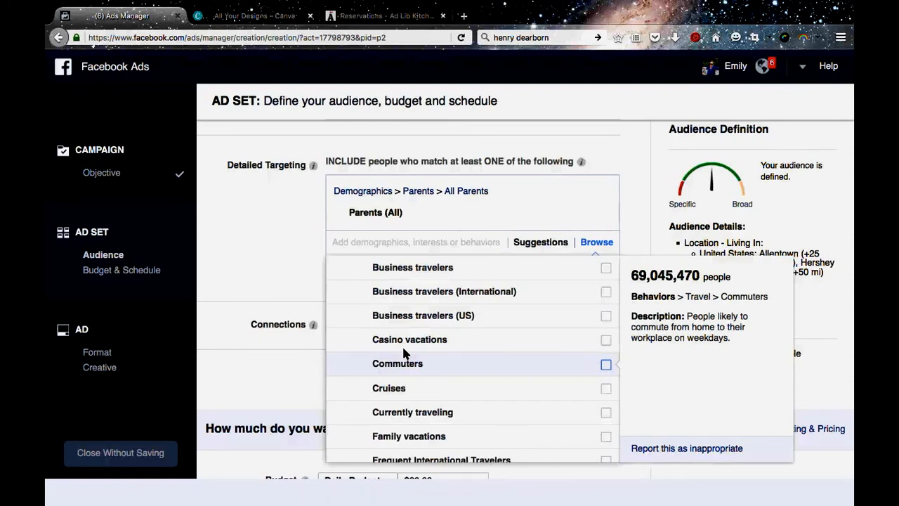
pyautogui.scroll(3, 399, 344)
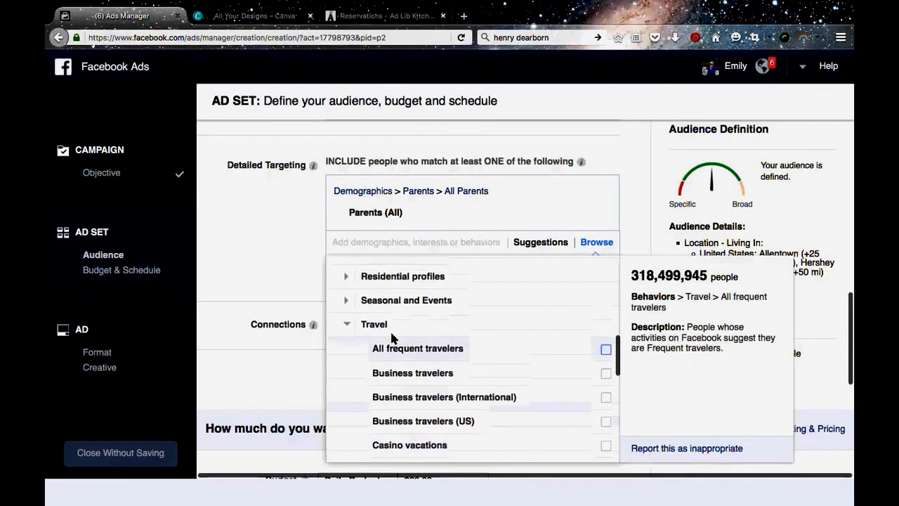
pyautogui.click(344, 328)
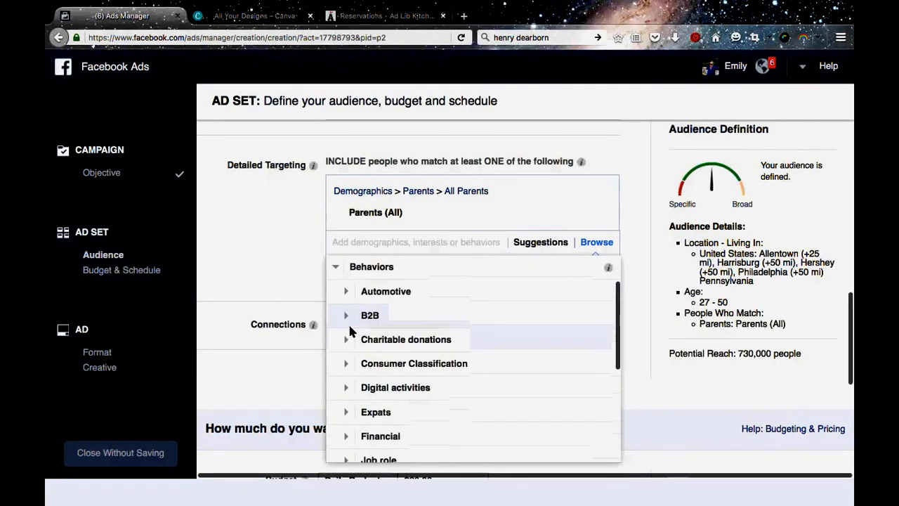
pyautogui.click(336, 266)
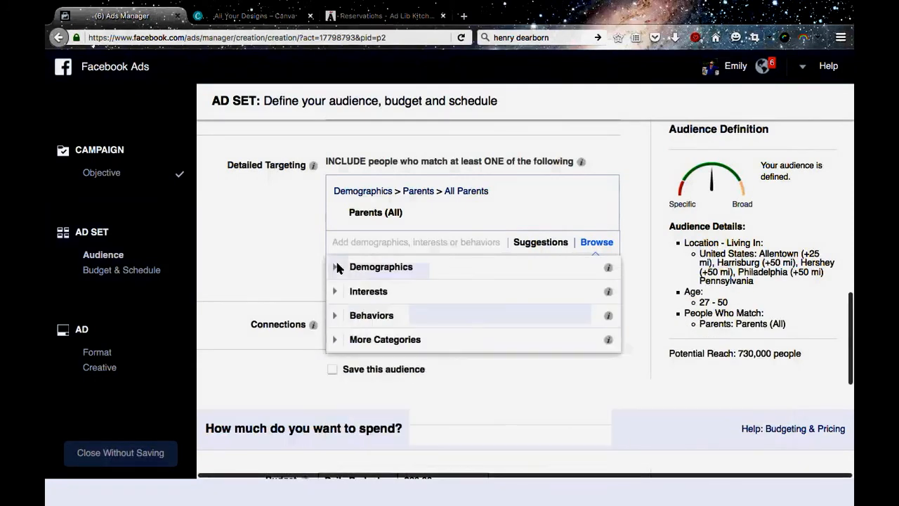
# Check what More Categories contains and close the detailed targeting list.
pyautogui.click(335, 340)
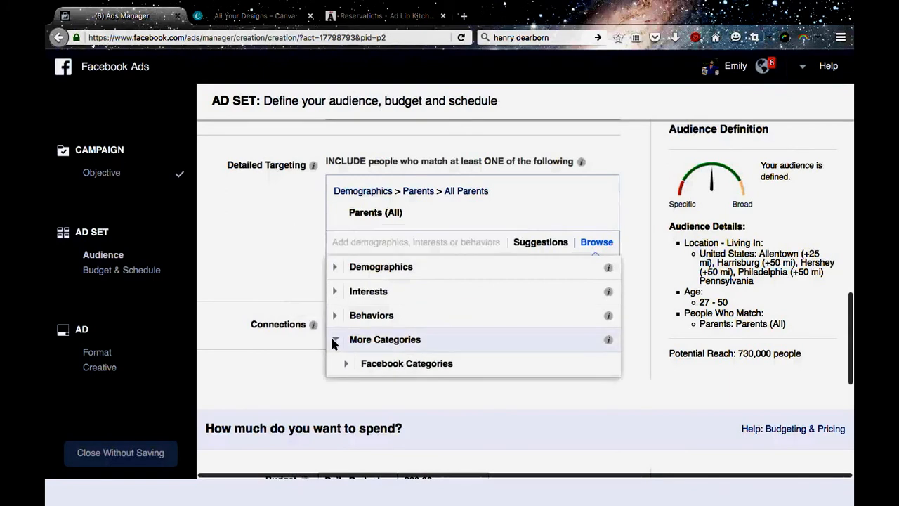
pyautogui.click(335, 340)
pyautogui.click(249, 256)
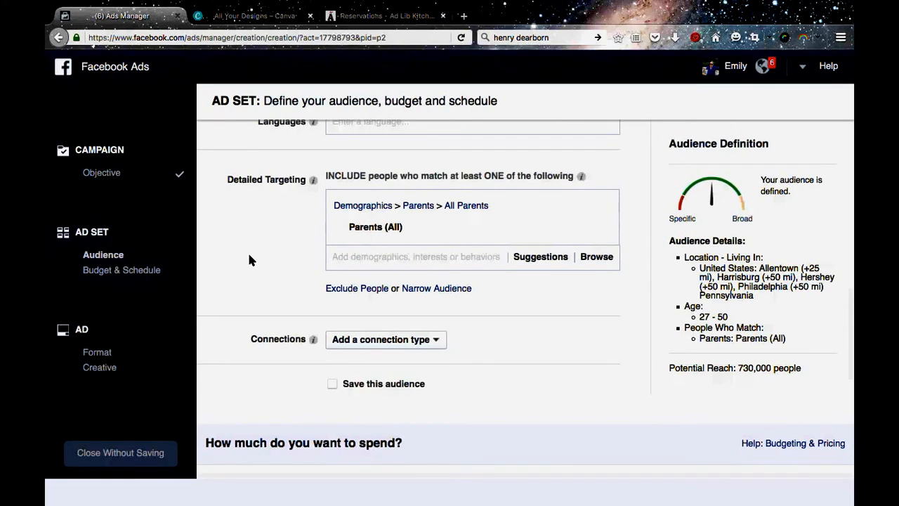
# Review the audience's age range and its targeted Pennsylvania locations with their radii.
pyautogui.scroll(3, 249, 254)
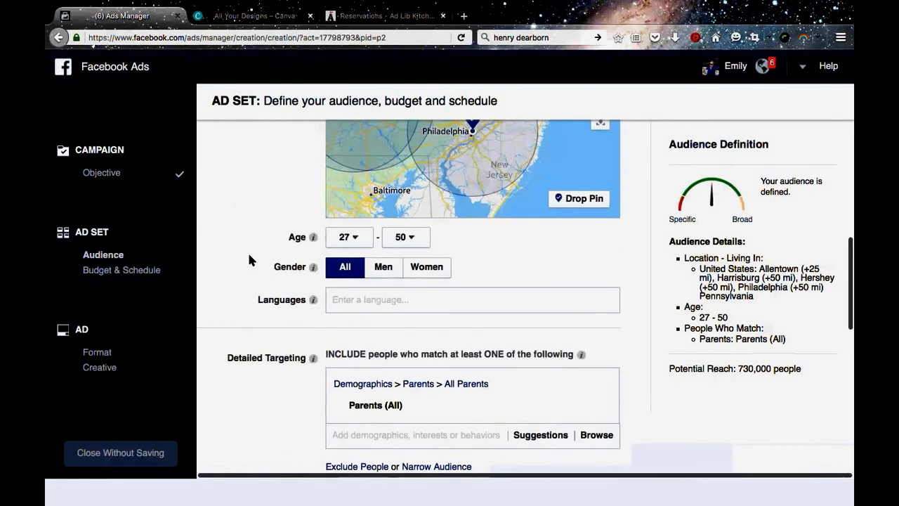
pyautogui.scroll(5, 510, 201)
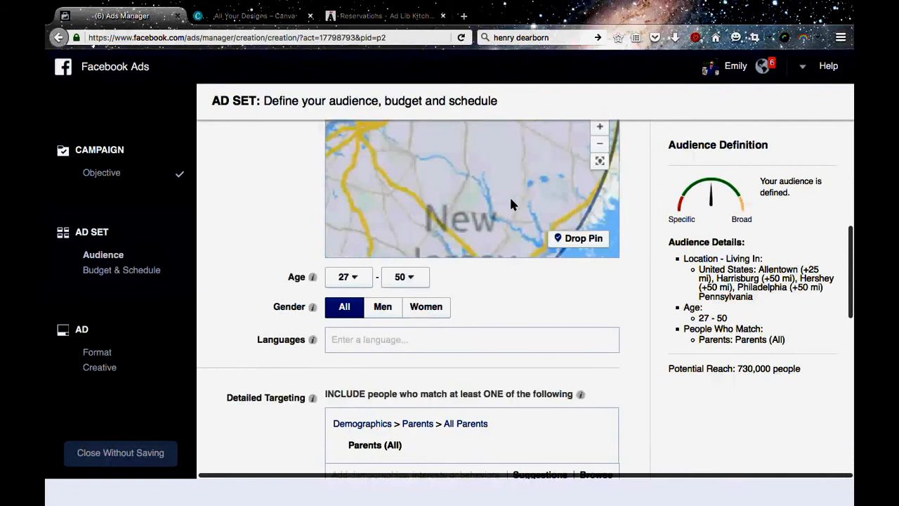
pyautogui.scroll(3, 290, 212)
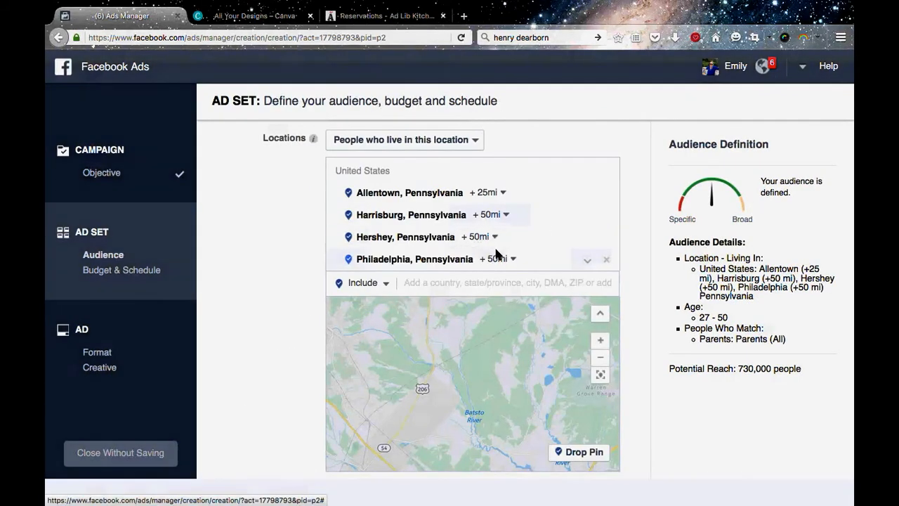
# Reduce the targeting radius around Philadelphia, Pennsylvania to 25 miles.
pyautogui.click(514, 259)
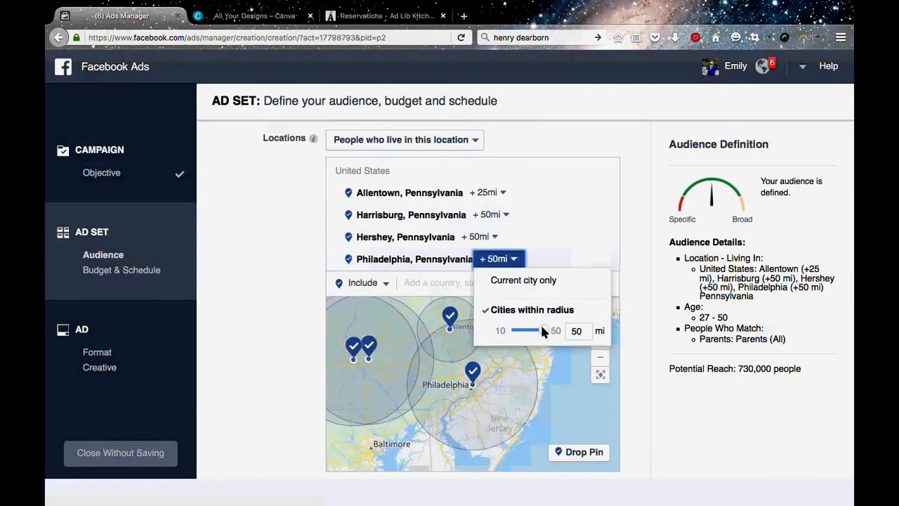
pyautogui.moveTo(543, 330)
pyautogui.mouseDown()
pyautogui.moveTo(516, 331)
pyautogui.moveTo(528, 331)
pyautogui.mouseUp()
pyautogui.click(297, 318)
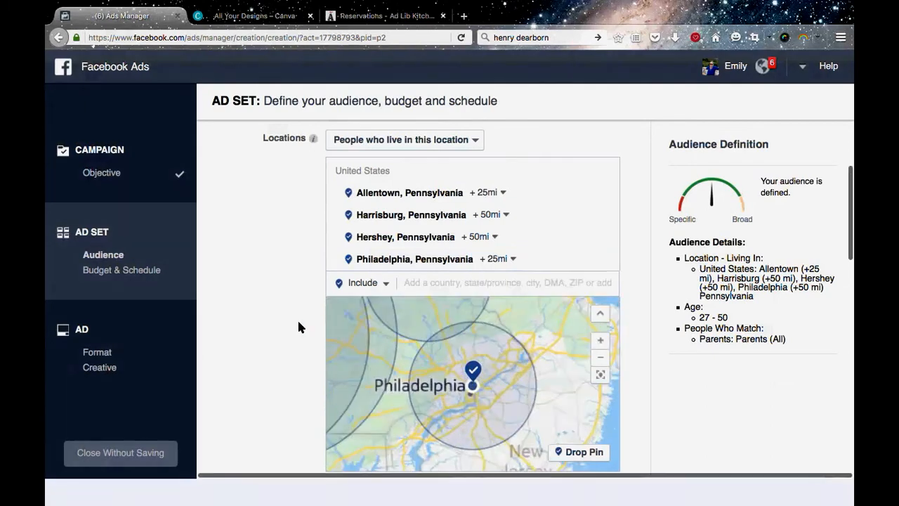
# Restrict the audience's gender to Women.
pyautogui.scroll(-2, 298, 326)
pyautogui.scroll(-1, 298, 327)
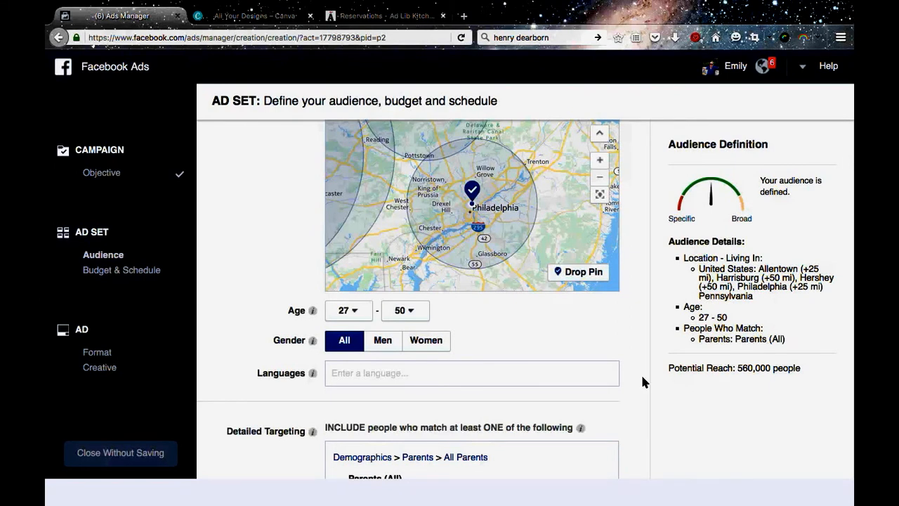
pyautogui.scroll(-1, 642, 378)
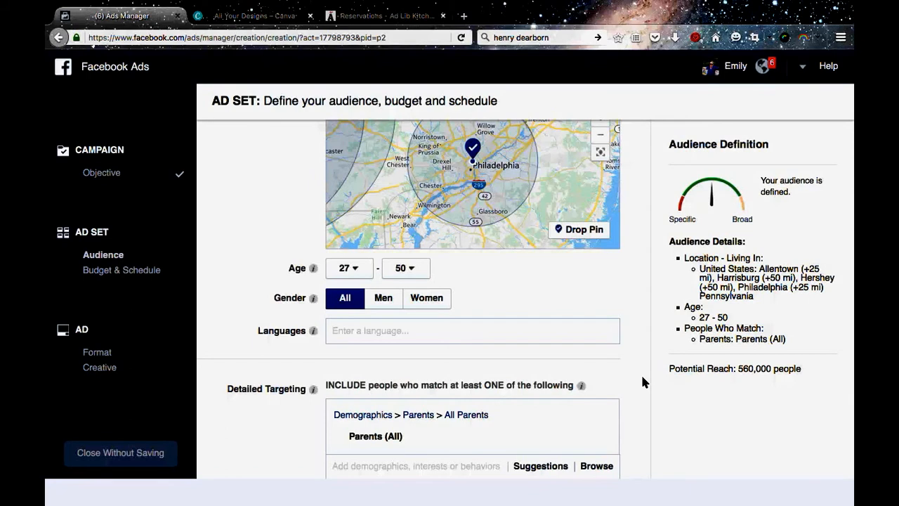
pyautogui.scroll(-1, 642, 377)
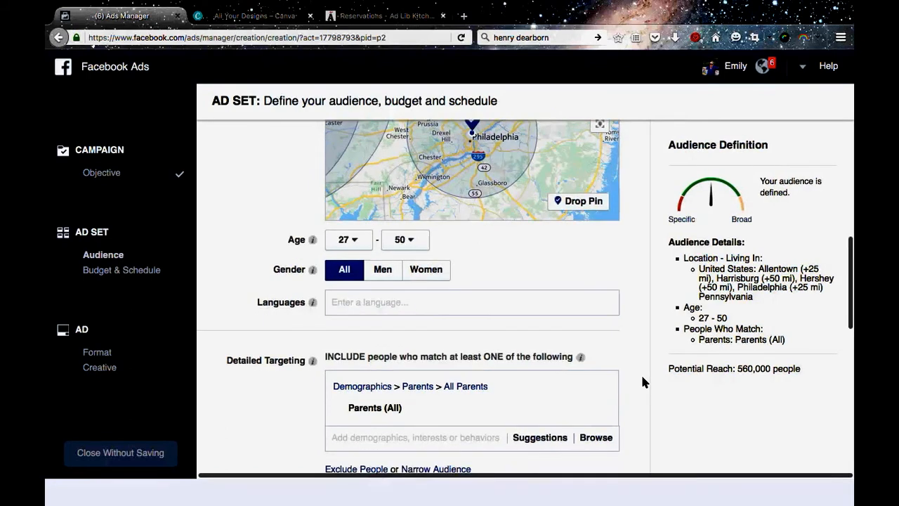
pyautogui.click(427, 269)
# Review the remaining audience settings and the budget and schedule section, including the available budget types.
pyautogui.scroll(-2, 654, 391)
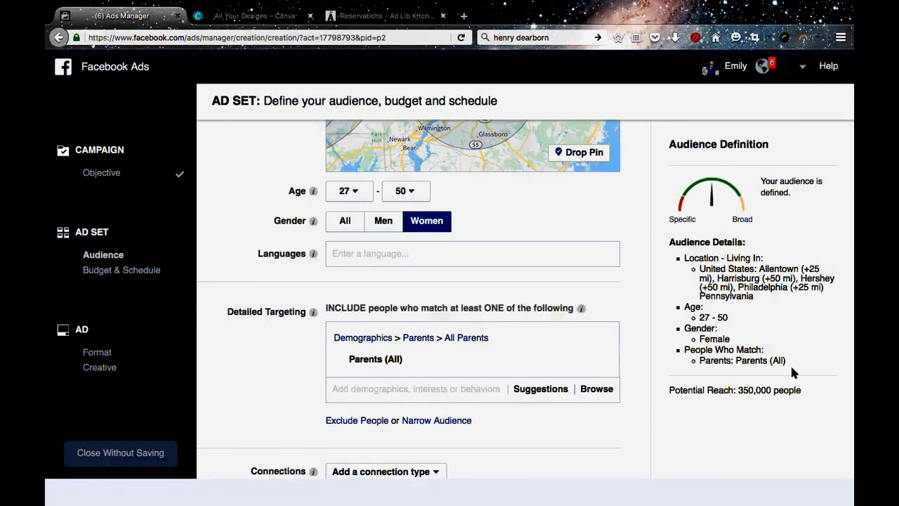
pyautogui.scroll(-1, 711, 411)
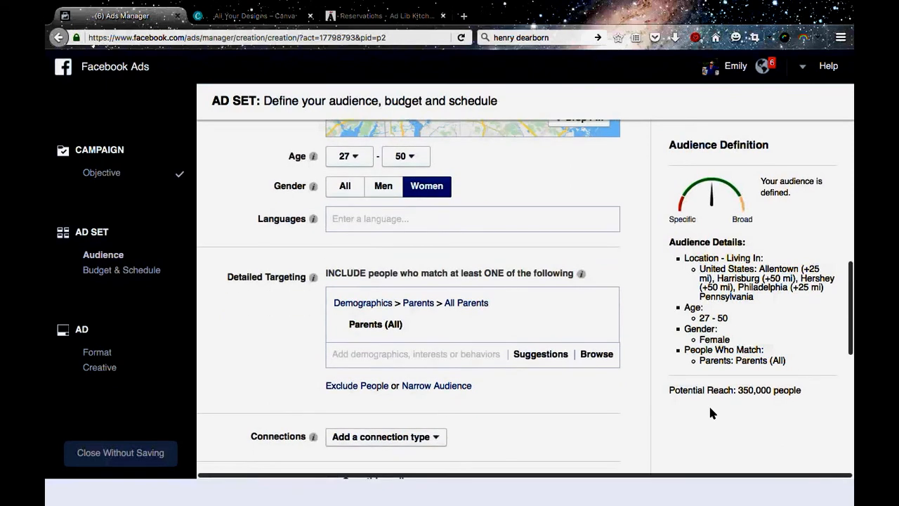
pyautogui.scroll(-2, 709, 413)
pyautogui.scroll(2, 588, 372)
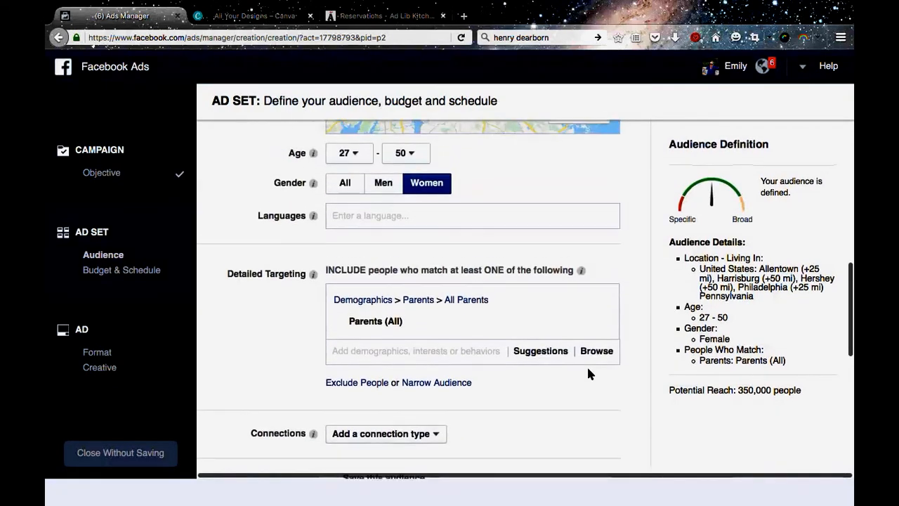
pyautogui.scroll(-3, 589, 374)
pyautogui.scroll(-3, 588, 374)
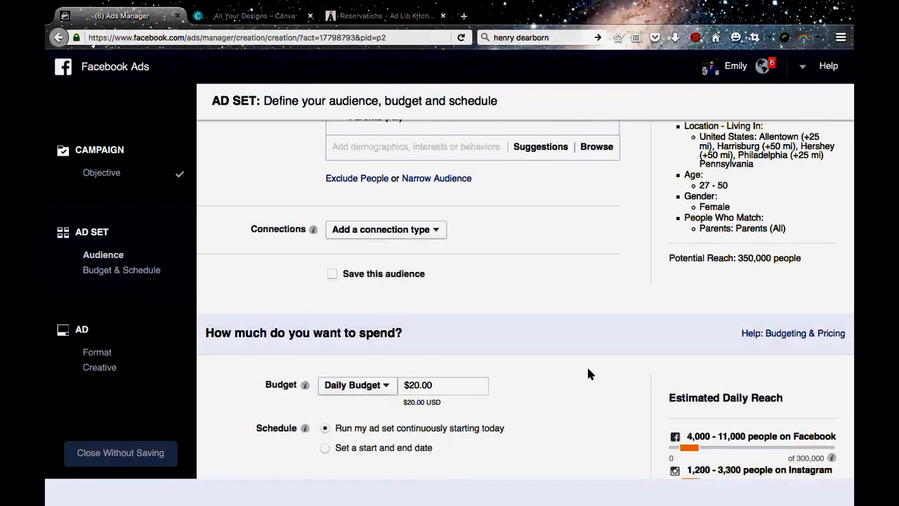
pyautogui.scroll(-1, 588, 372)
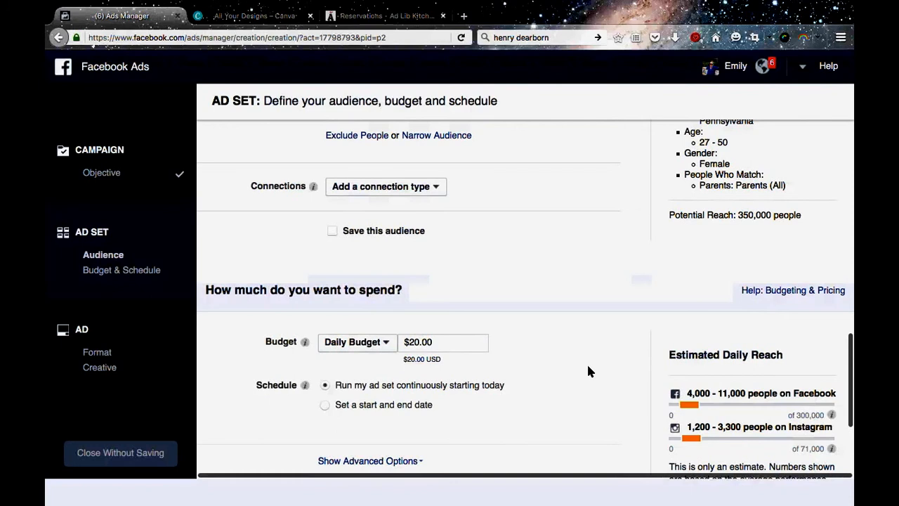
pyautogui.scroll(-2, 588, 372)
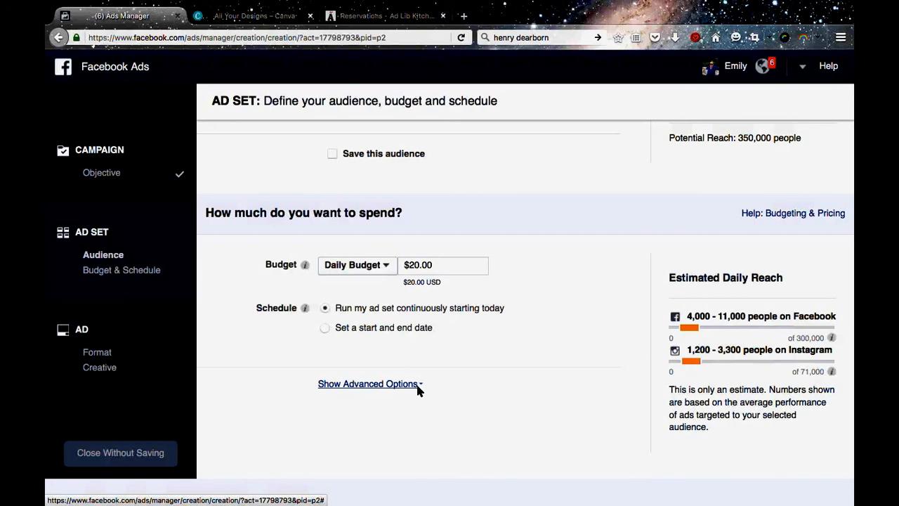
pyautogui.click(386, 266)
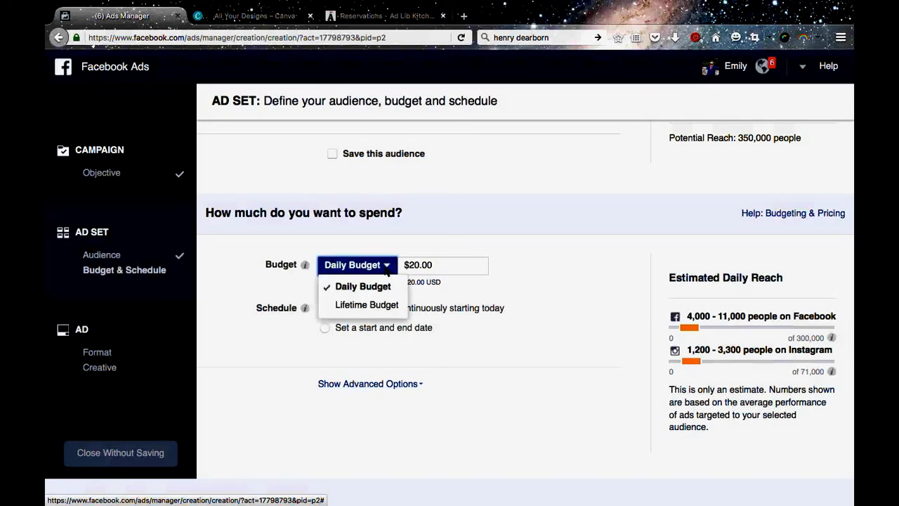
pyautogui.click(551, 335)
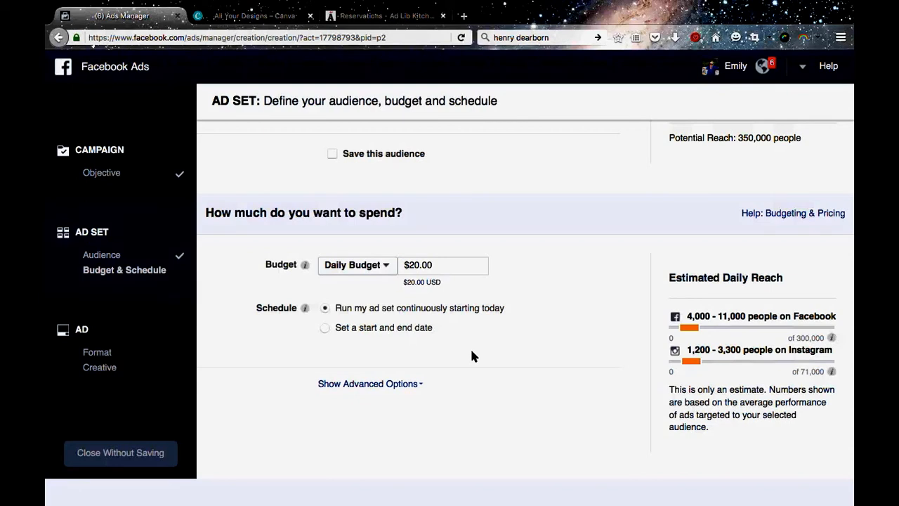
# Show the advanced budget options and examine the choices for ad delivery optimization, keeping Link Clicks to Your Website.
pyautogui.click(396, 384)
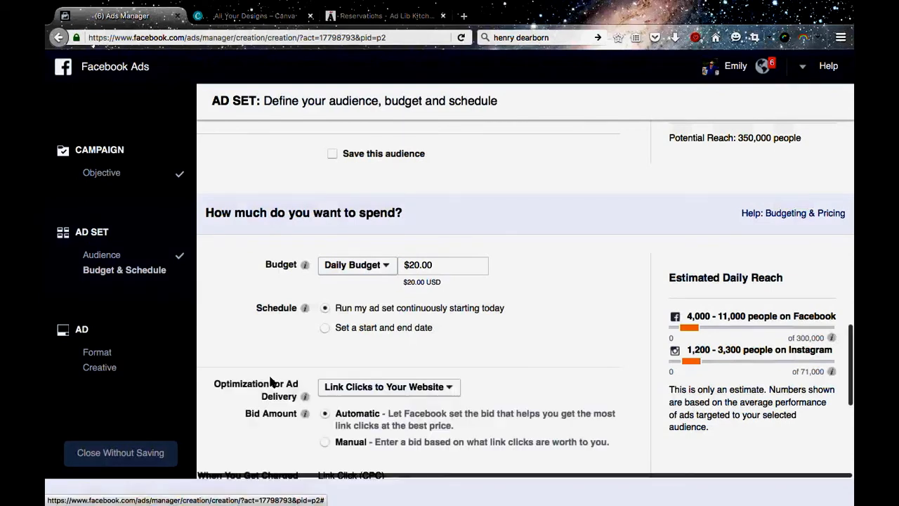
pyautogui.scroll(-3, 232, 364)
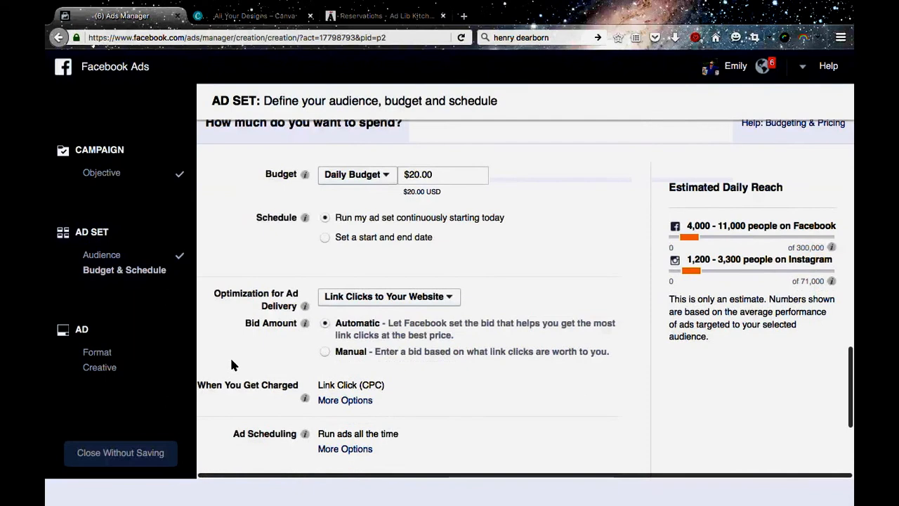
pyautogui.scroll(-1, 232, 361)
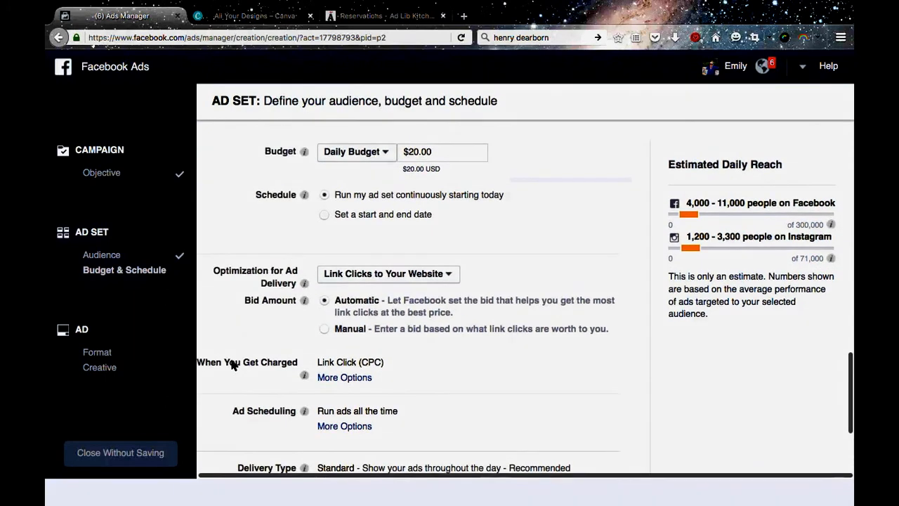
pyautogui.scroll(-2, 454, 231)
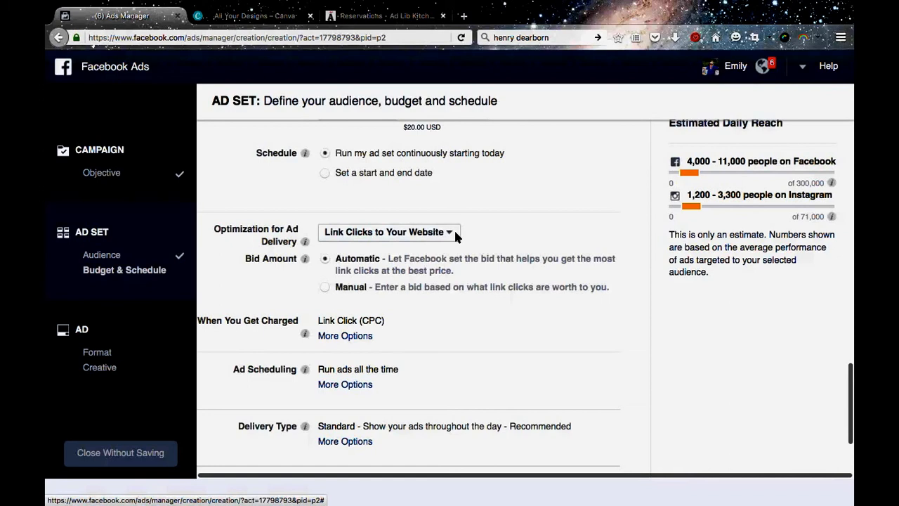
pyautogui.click(455, 235)
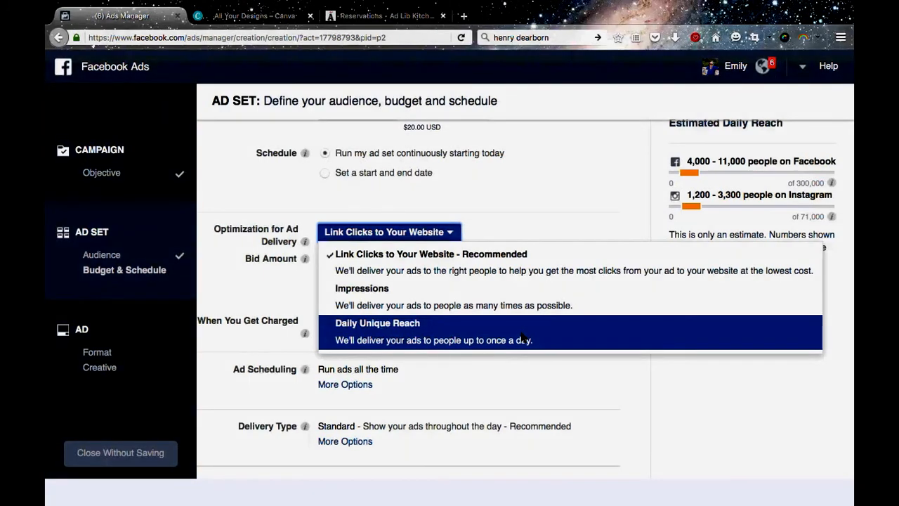
pyautogui.click(527, 265)
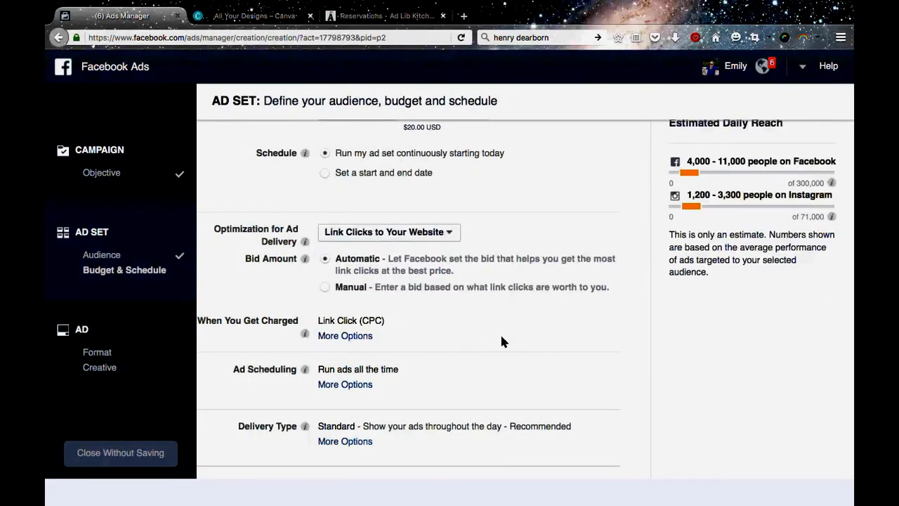
# Examine the bid amount details and expand the options for when charges apply and for delivery type.
pyautogui.scroll(-2, 501, 341)
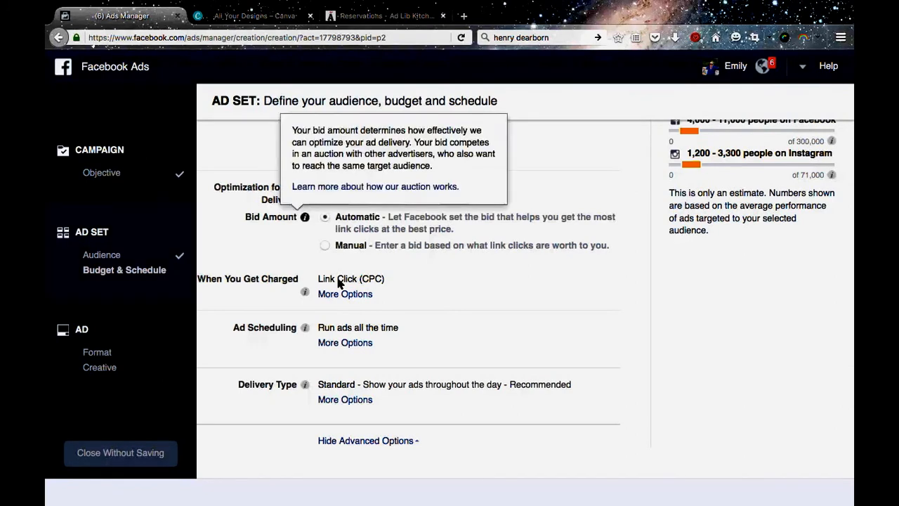
pyautogui.scroll(-1, 448, 286)
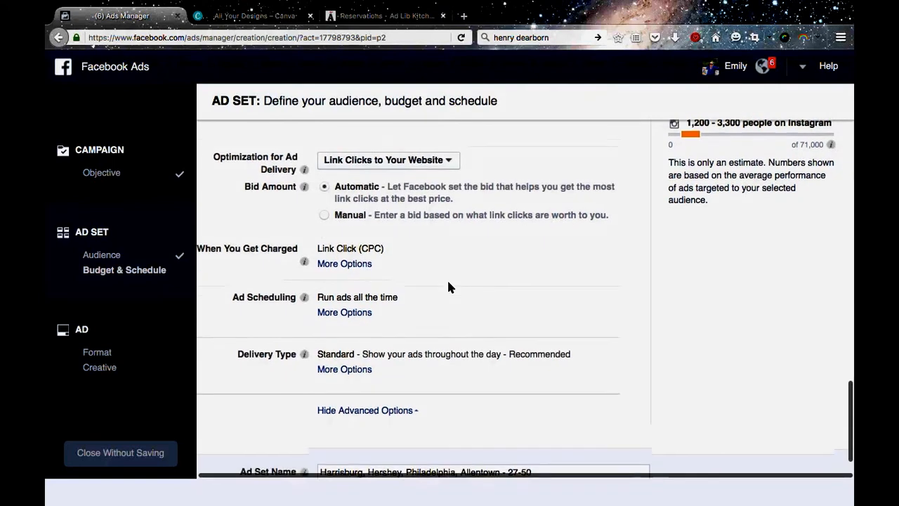
pyautogui.click(339, 264)
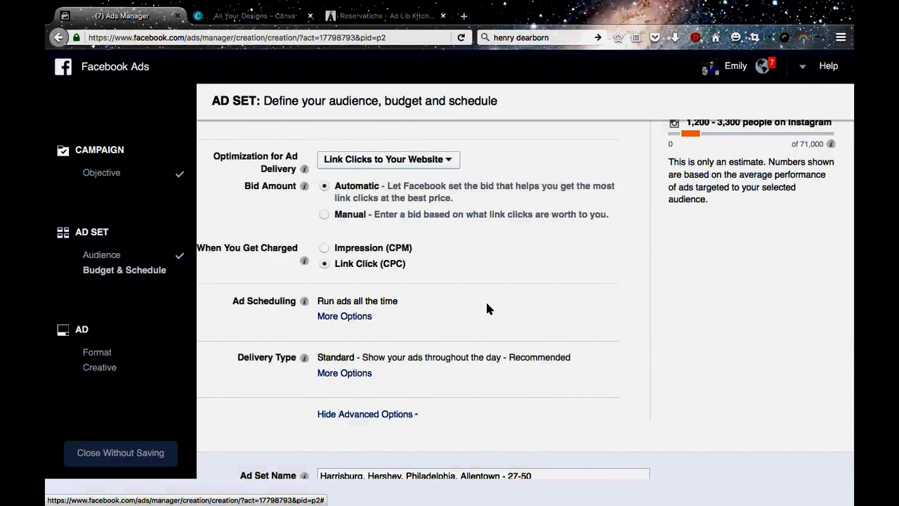
pyautogui.scroll(-2, 486, 307)
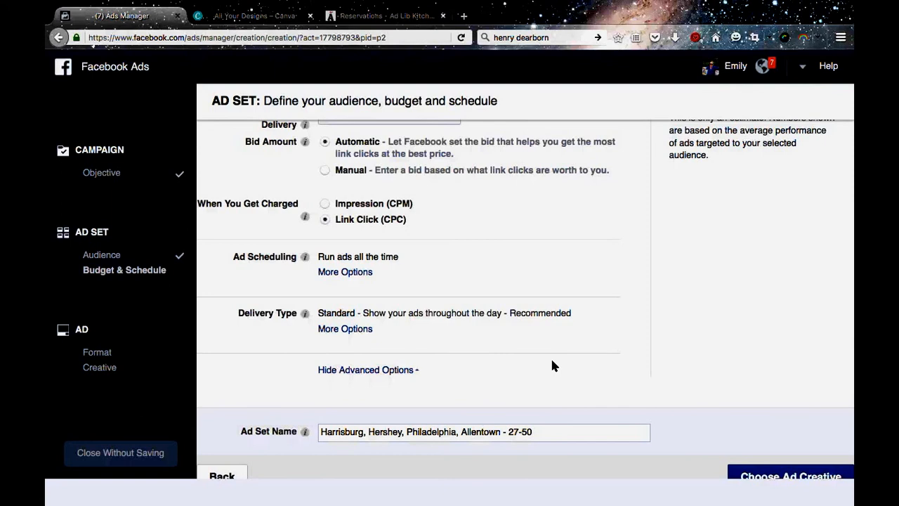
pyautogui.scroll(-1, 552, 365)
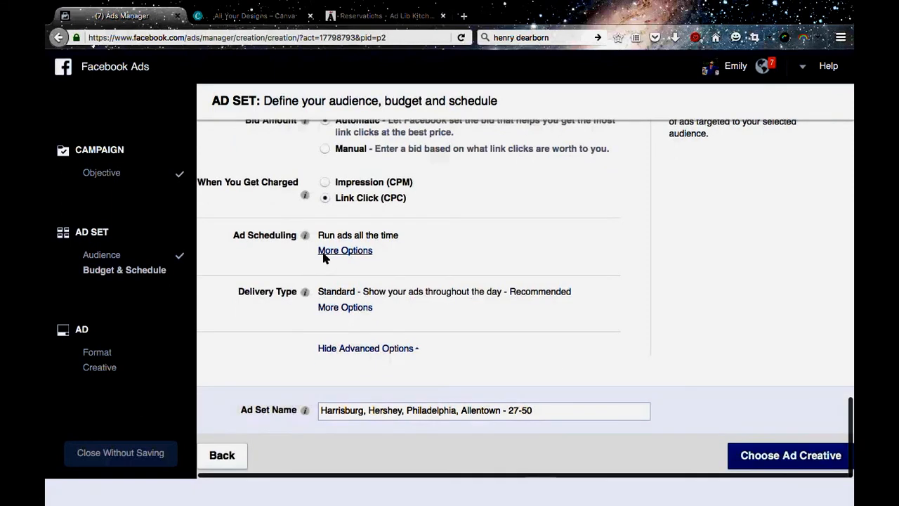
pyautogui.click(357, 308)
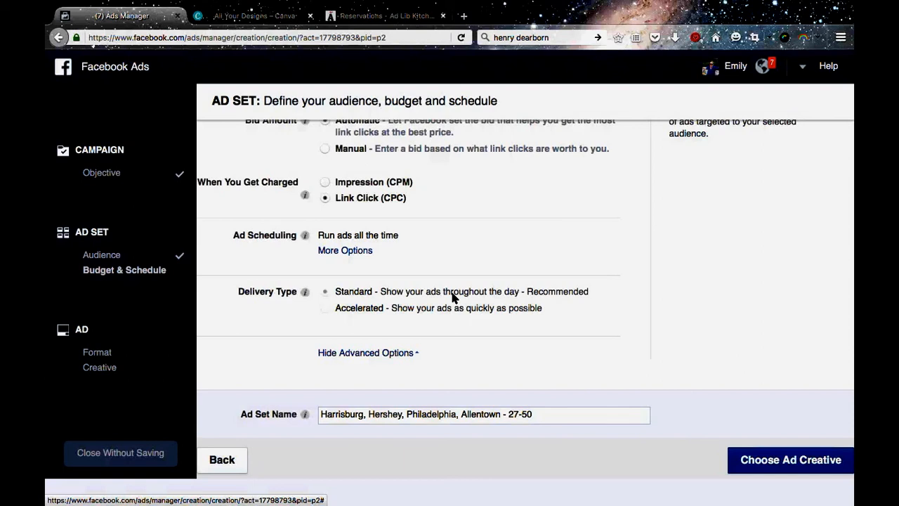
# Name the ad set "Local Moms" and continue to choosing the ad creative.
pyautogui.tripleClick(462, 416)
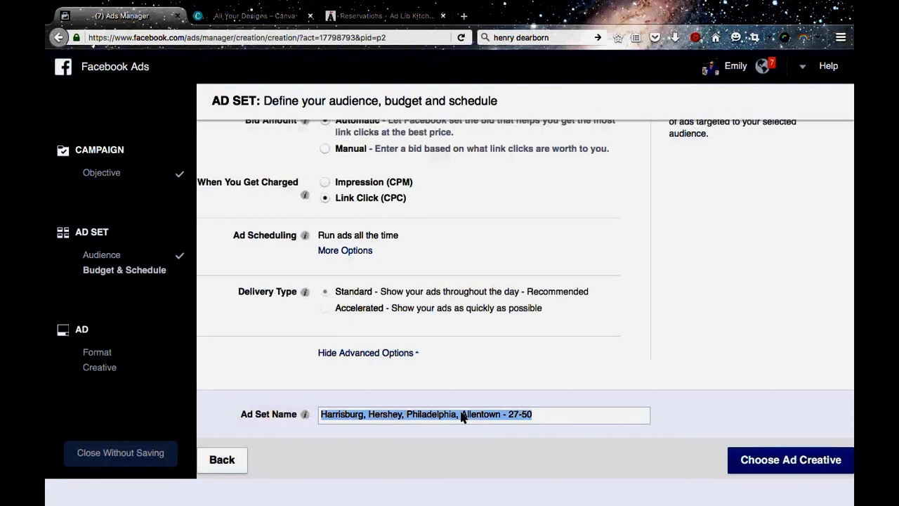
pyautogui.write('Local Mom')
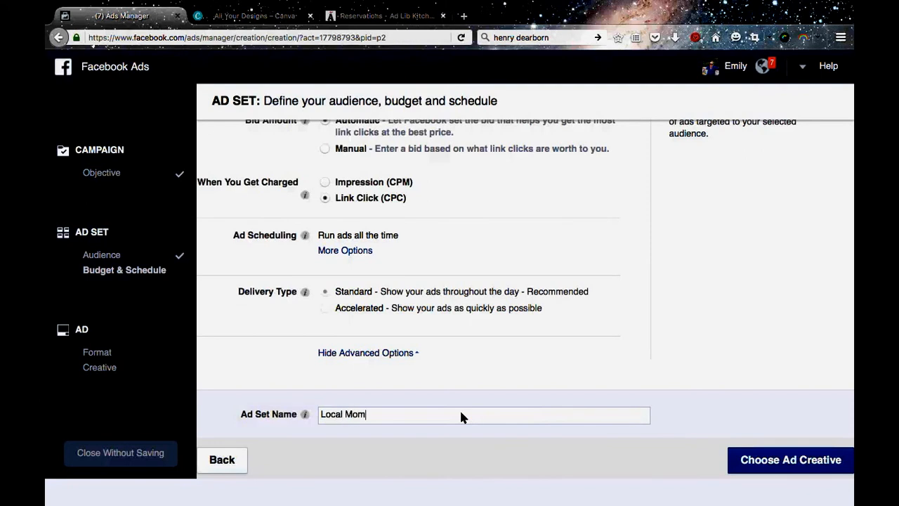
pyautogui.write('s')
pyautogui.click(759, 460)
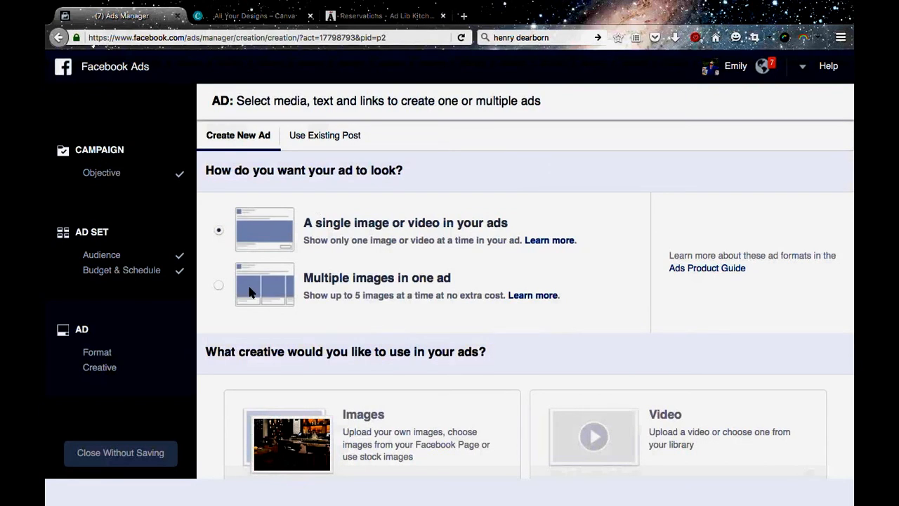
# Look through the ad format and creative choices, the connected Facebook Page, the Instagram account and the ad preview.
pyautogui.scroll(-1, 392, 251)
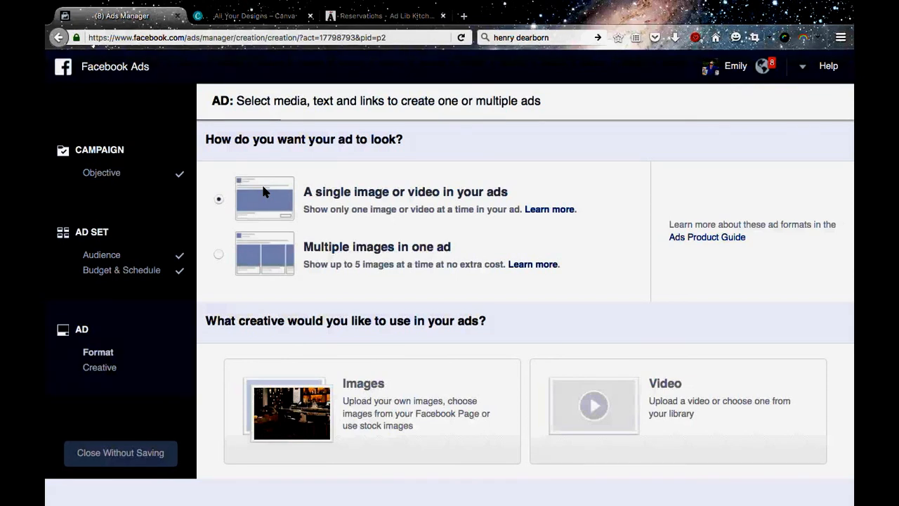
pyautogui.scroll(-1, 262, 186)
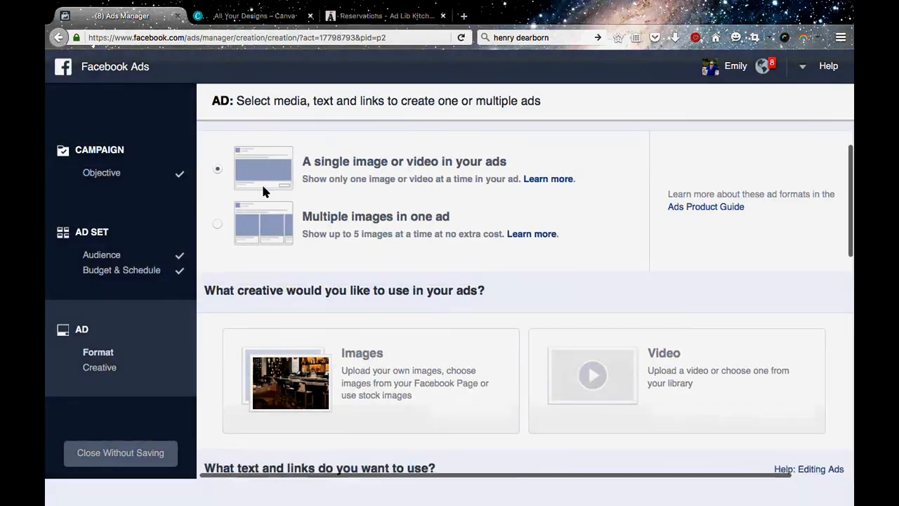
pyautogui.scroll(-5, 211, 285)
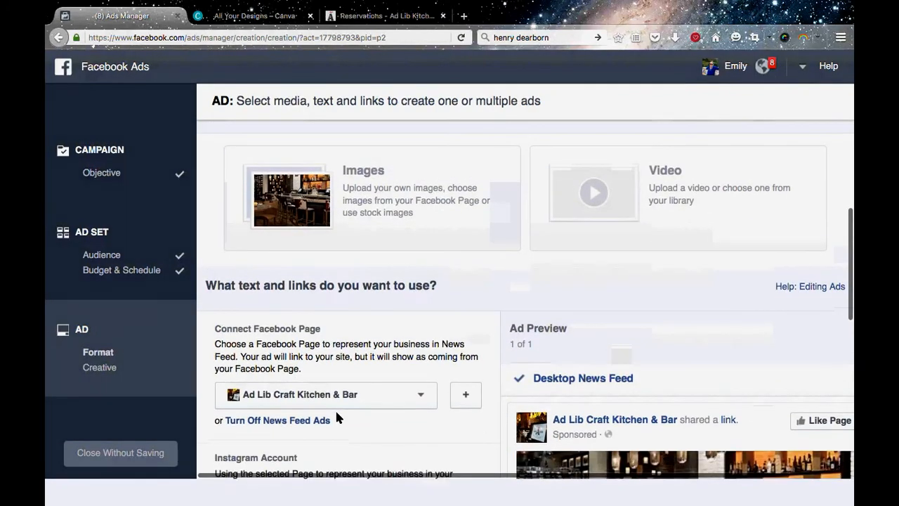
pyautogui.scroll(-2, 337, 416)
pyautogui.scroll(-1, 337, 417)
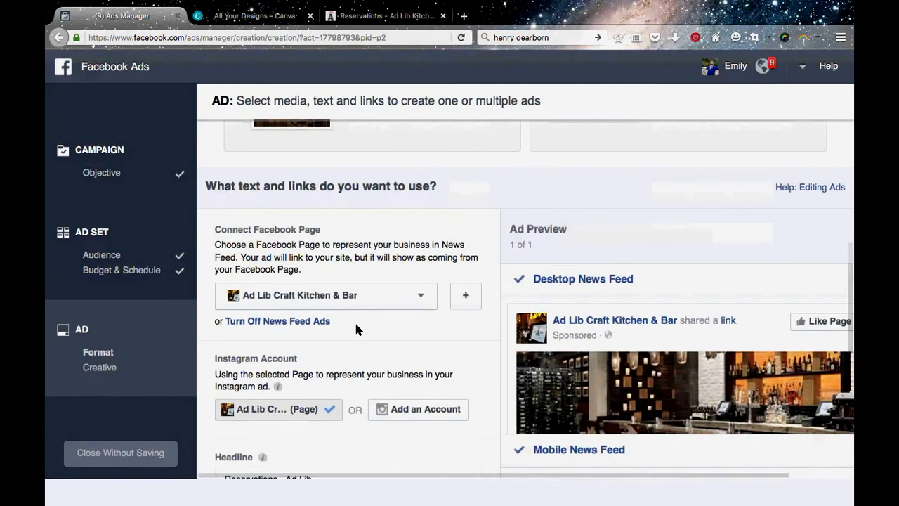
pyautogui.scroll(-1, 356, 327)
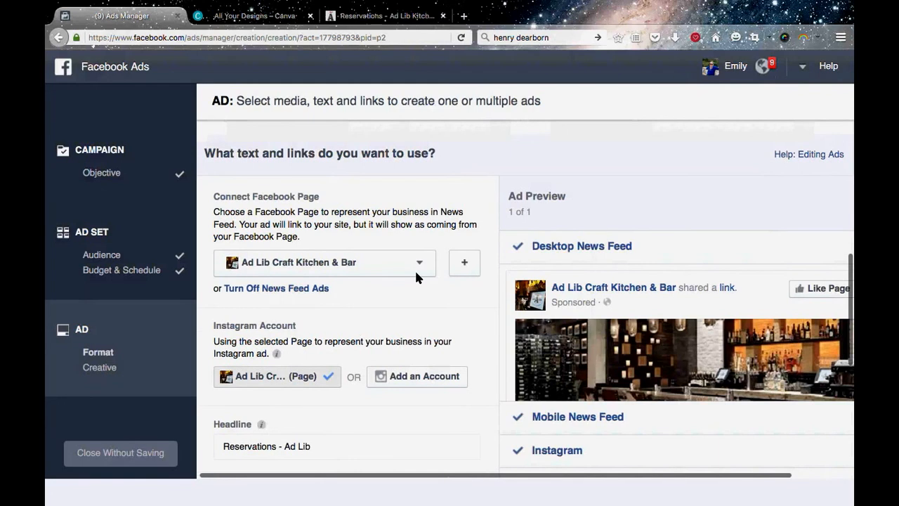
pyautogui.scroll(-1, 476, 362)
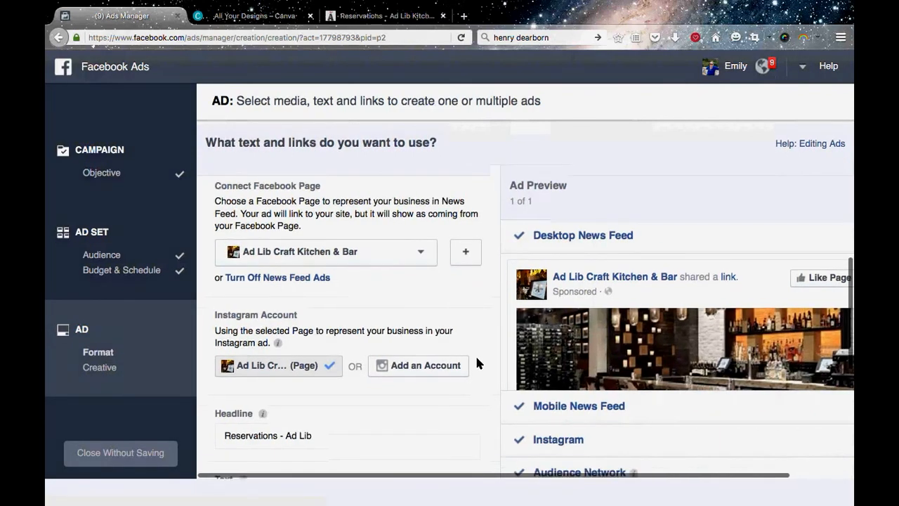
pyautogui.scroll(-1, 476, 363)
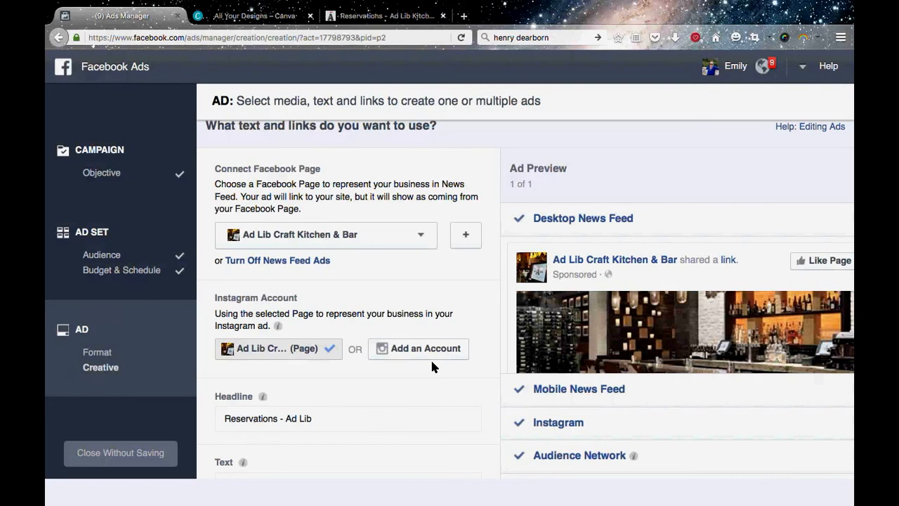
# Examine the ad previews for Desktop News Feed, Mobile News Feed, Instagram, Audience Network and Desktop Right Column.
pyautogui.scroll(-2, 430, 357)
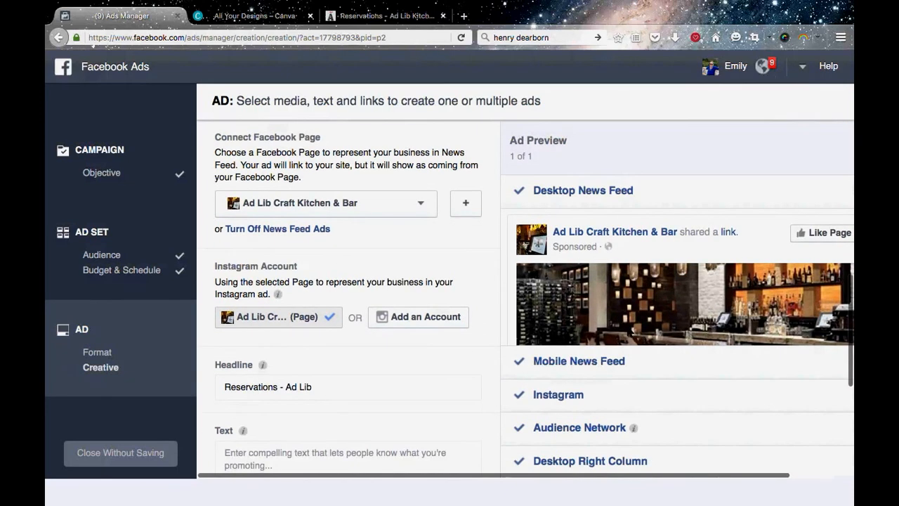
pyautogui.scroll(-4, 626, 322)
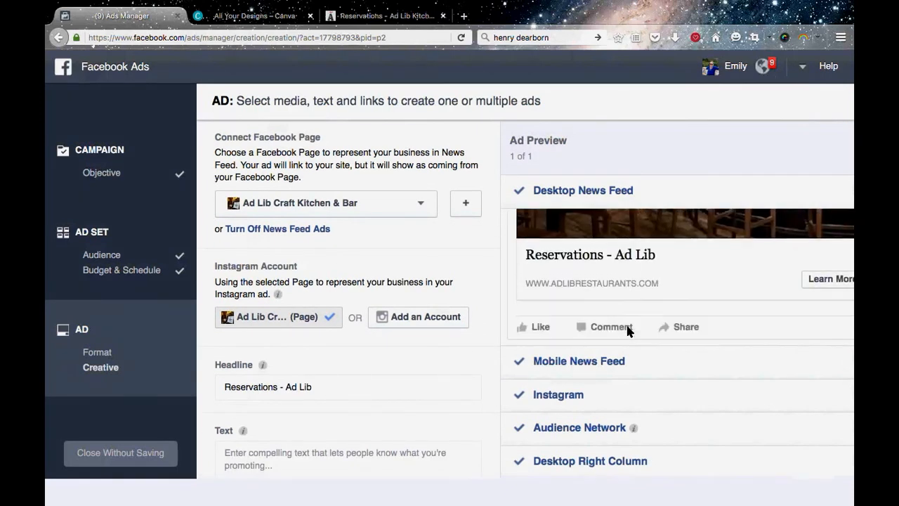
pyautogui.scroll(3, 618, 337)
pyautogui.click(584, 361)
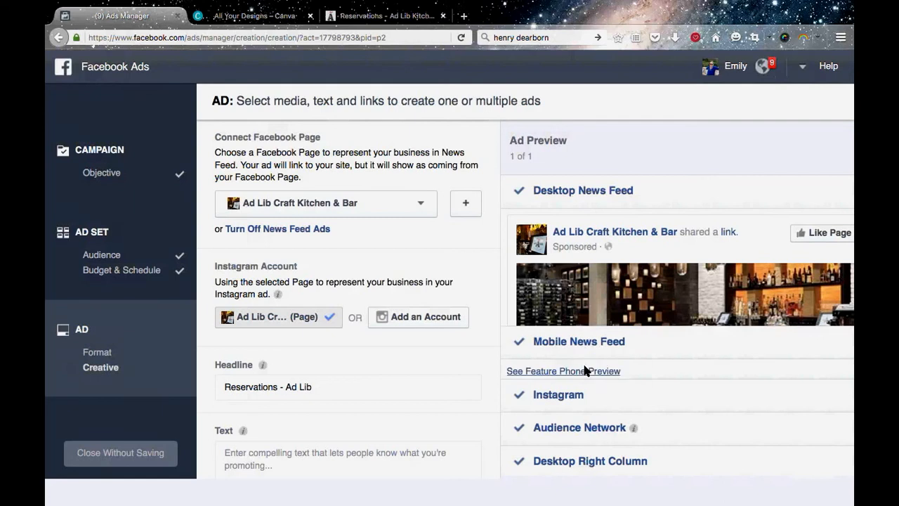
pyautogui.scroll(-2, 631, 342)
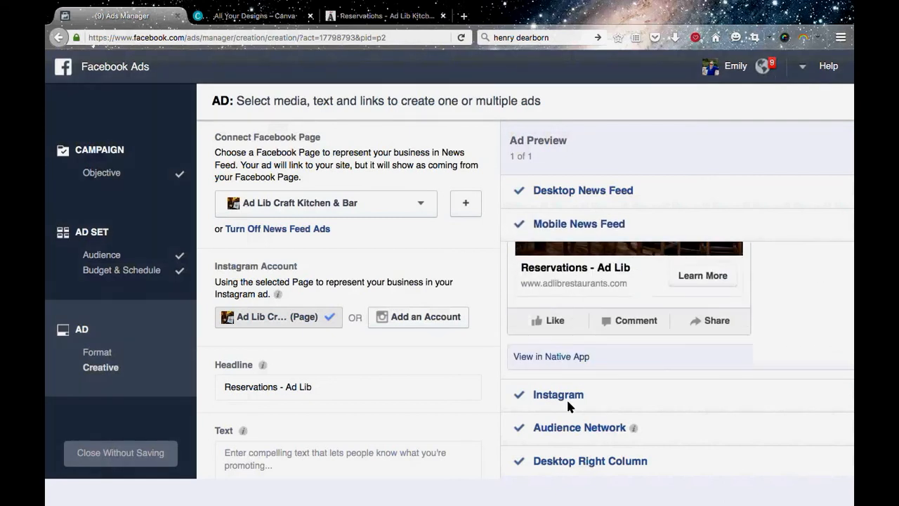
pyautogui.click(568, 401)
pyautogui.scroll(-2, 613, 370)
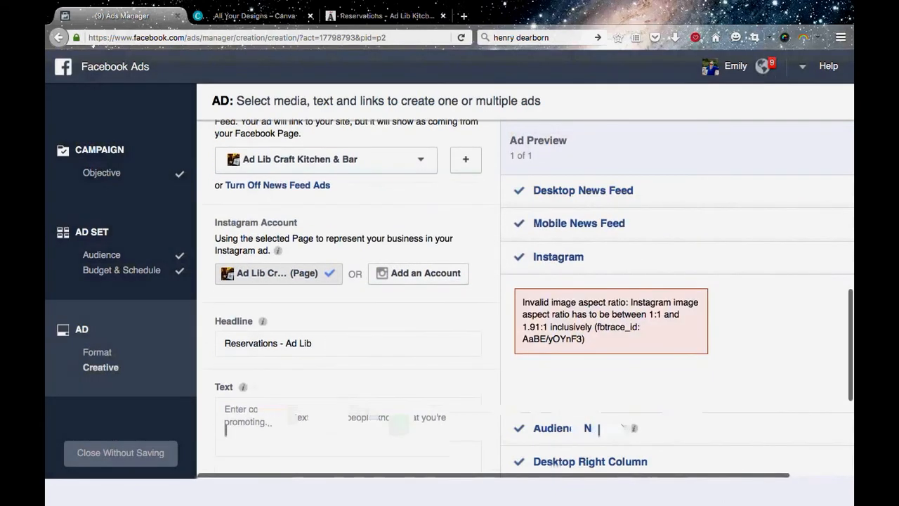
pyautogui.click(562, 428)
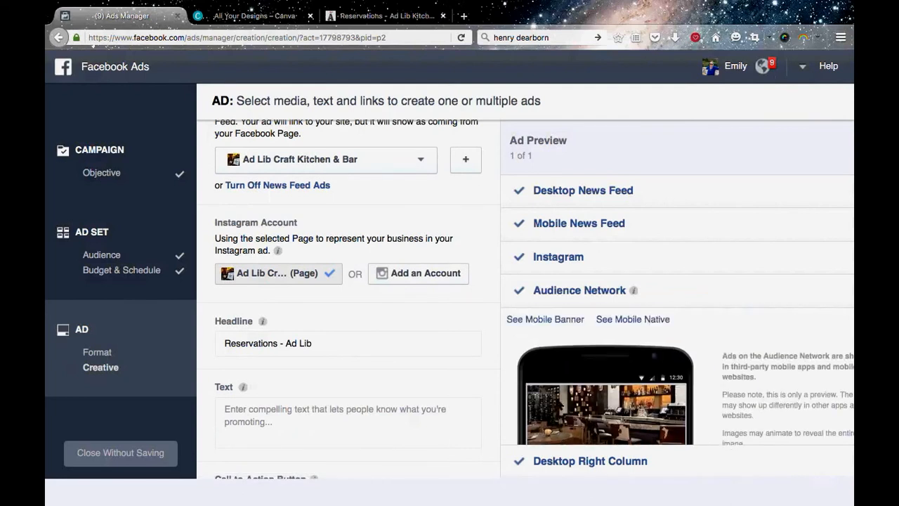
pyautogui.scroll(2, 458, 368)
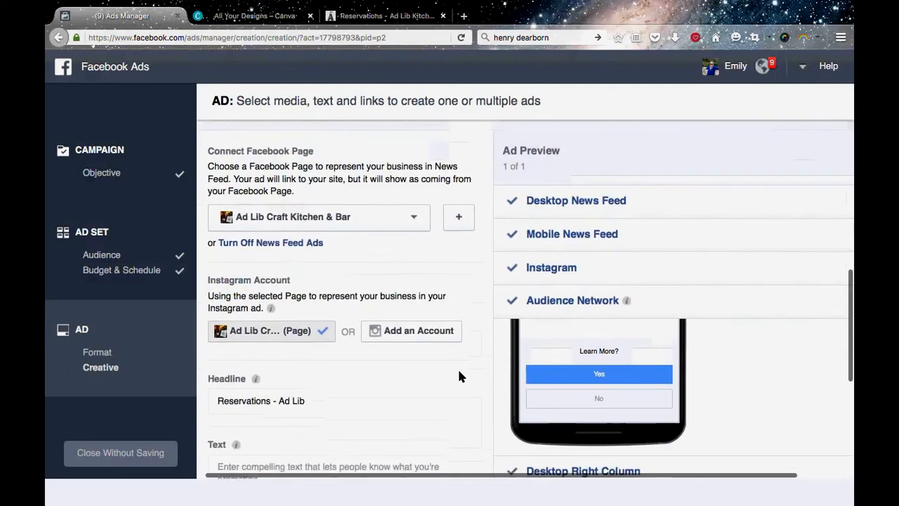
pyautogui.scroll(-2, 459, 376)
pyautogui.click(590, 465)
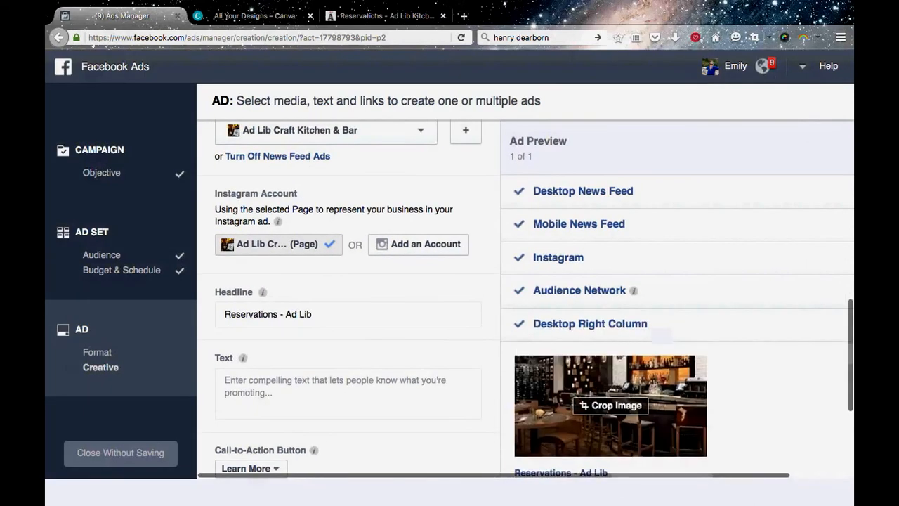
pyautogui.scroll(2, 450, 308)
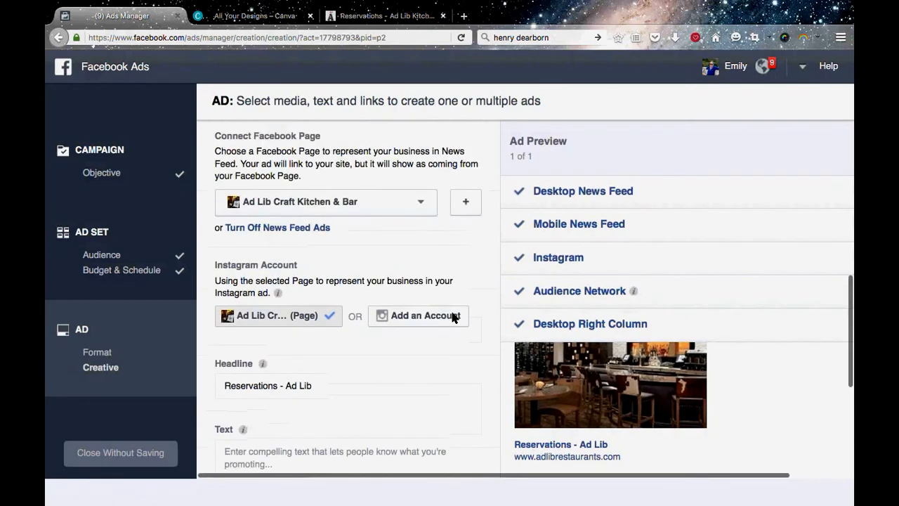
# Look over the ad's headline and text fields and the available call-to-action button options, keeping Learn More.
pyautogui.scroll(-2, 321, 305)
pyautogui.scroll(1, 337, 312)
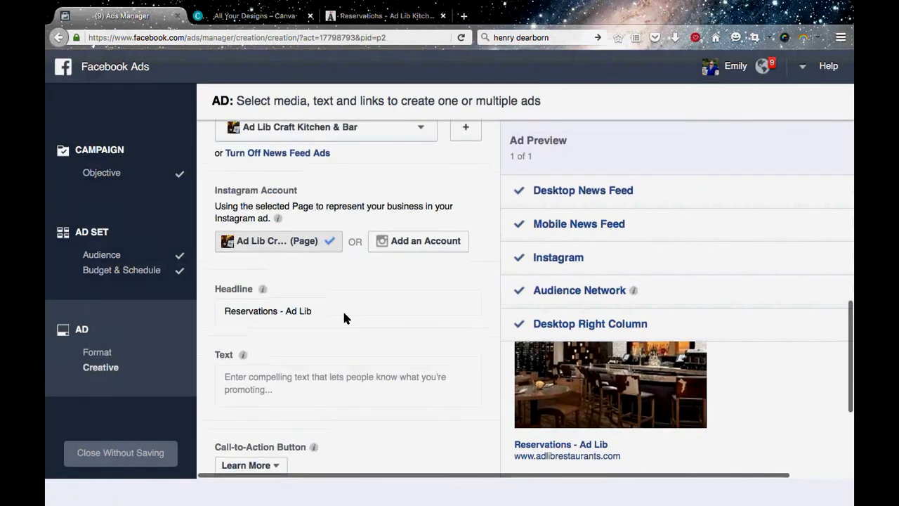
pyautogui.scroll(-1, 310, 362)
pyautogui.click(289, 342)
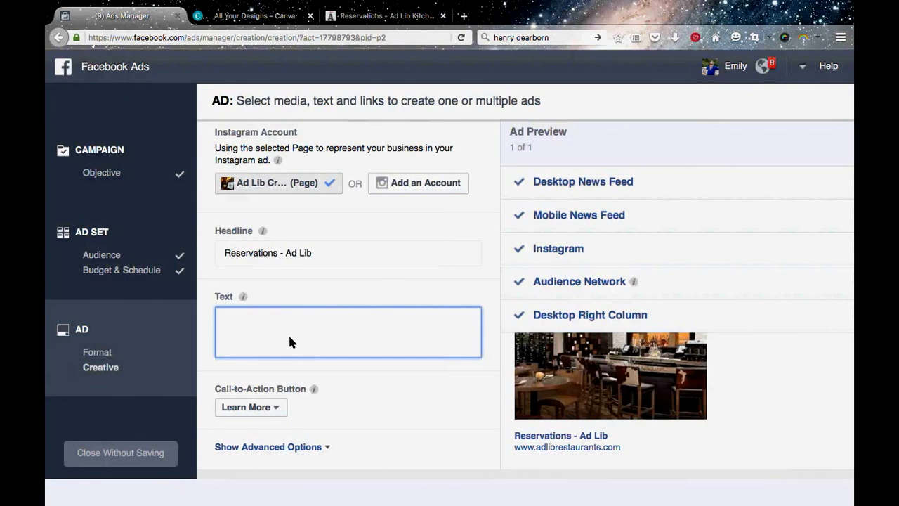
pyautogui.scroll(-2, 289, 342)
pyautogui.click(278, 309)
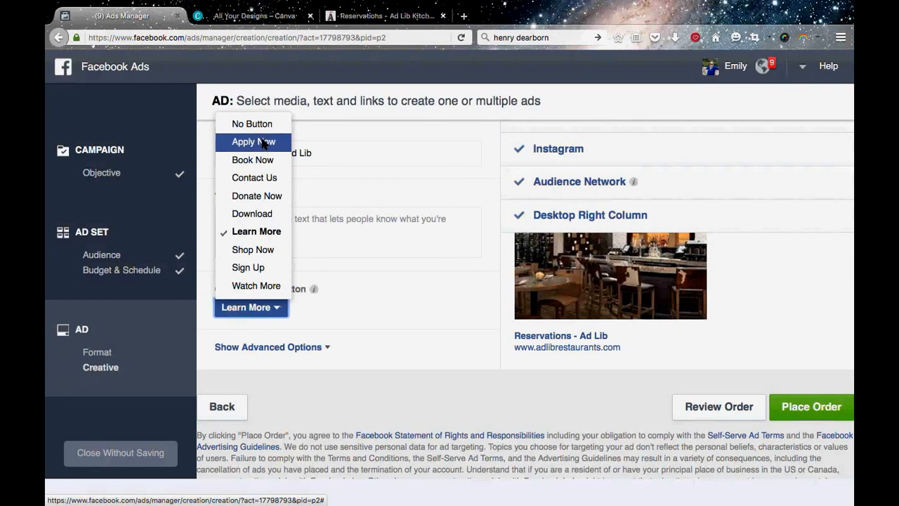
pyautogui.click(405, 305)
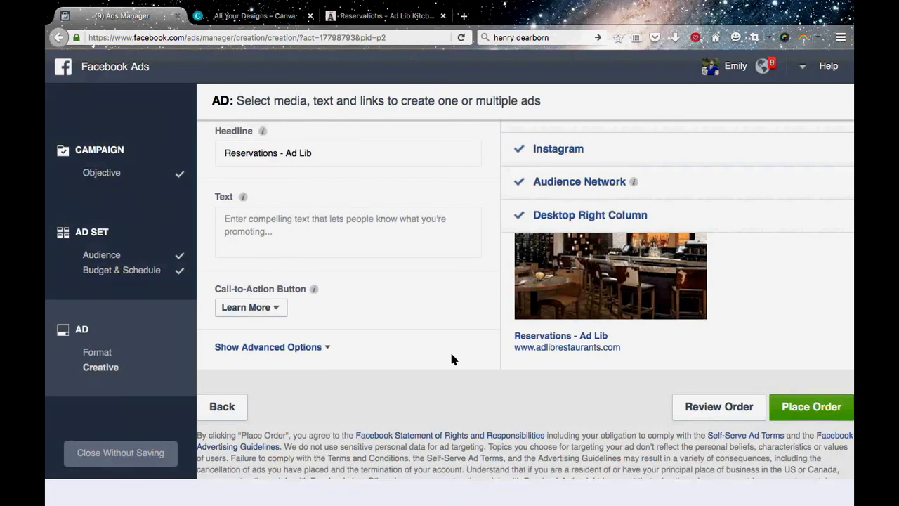
# Return to the ad format and creative choices and review the image and video options.
pyautogui.scroll(10, 451, 359)
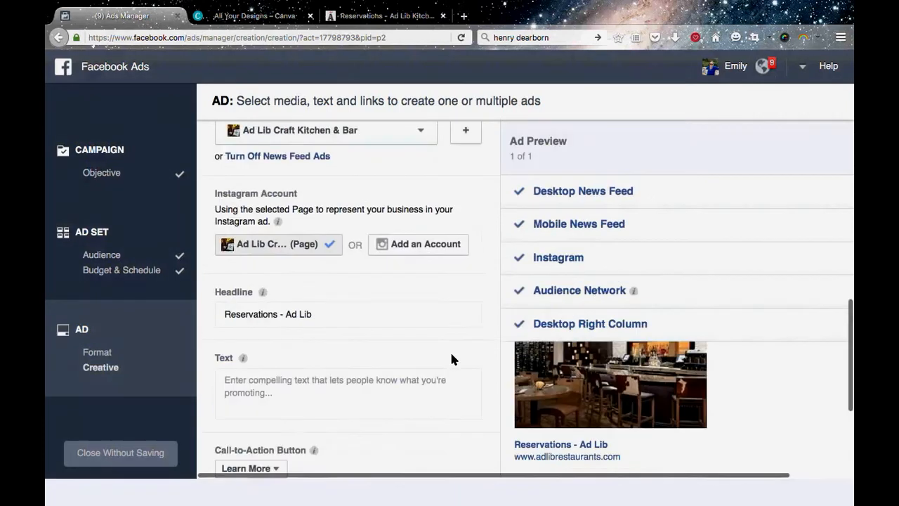
pyautogui.scroll(-1, 451, 359)
pyautogui.scroll(1, 451, 359)
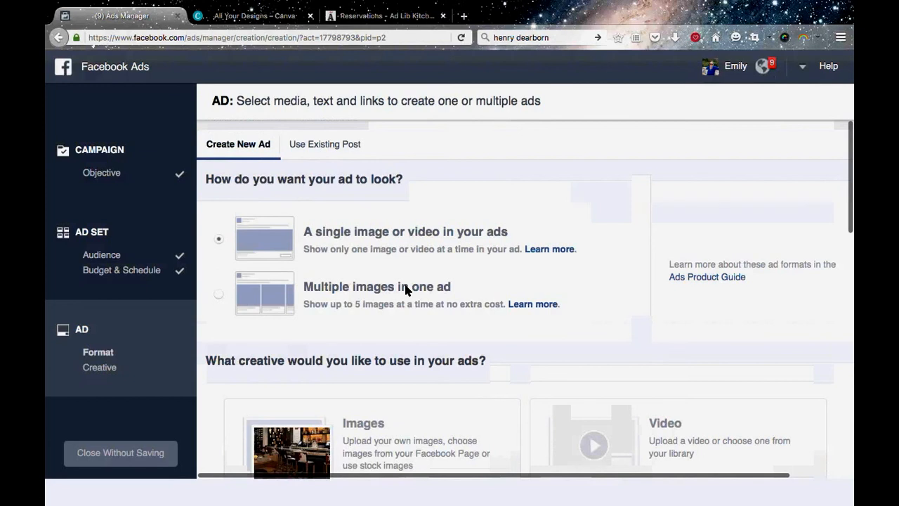
pyautogui.scroll(-15, 436, 290)
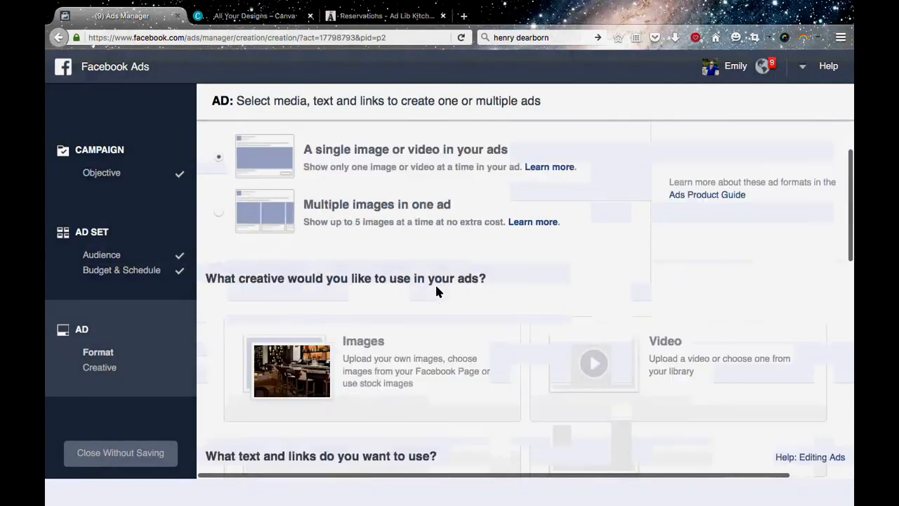